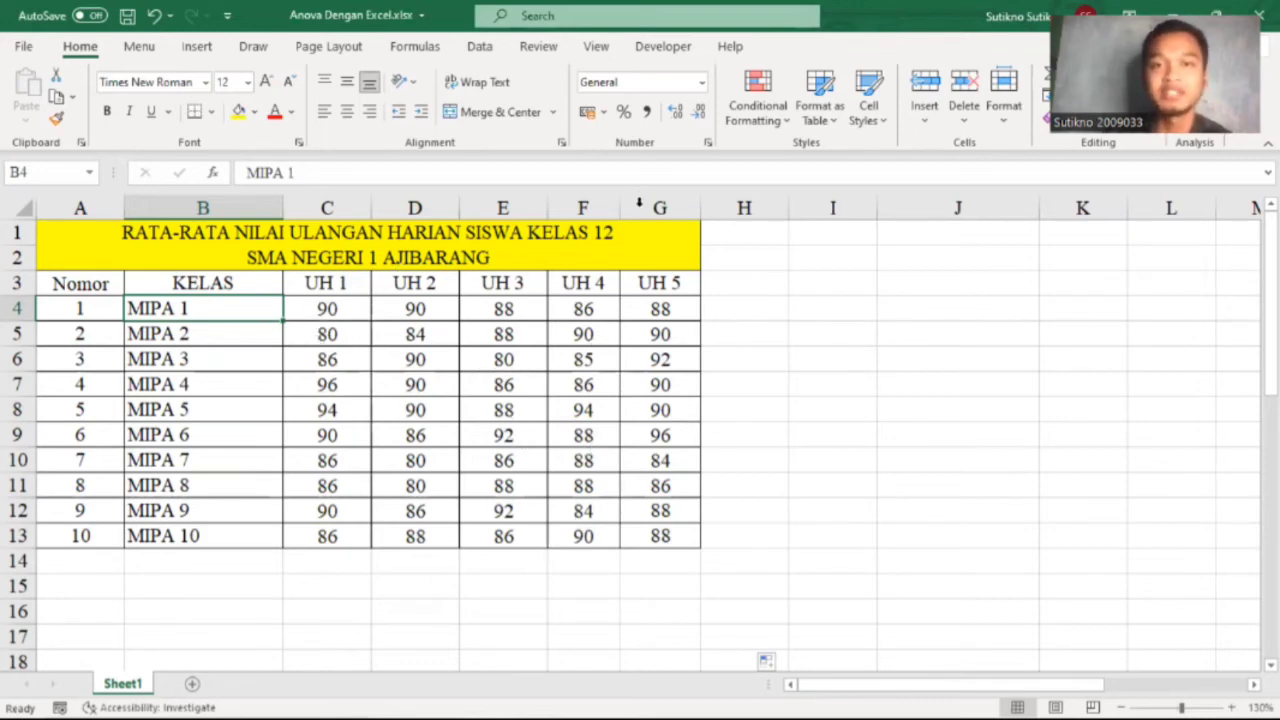
- Start the Anova: Single Factor tool from the Data Analysis tools
{"action": "left_click", "coordinate": [640, 152]}
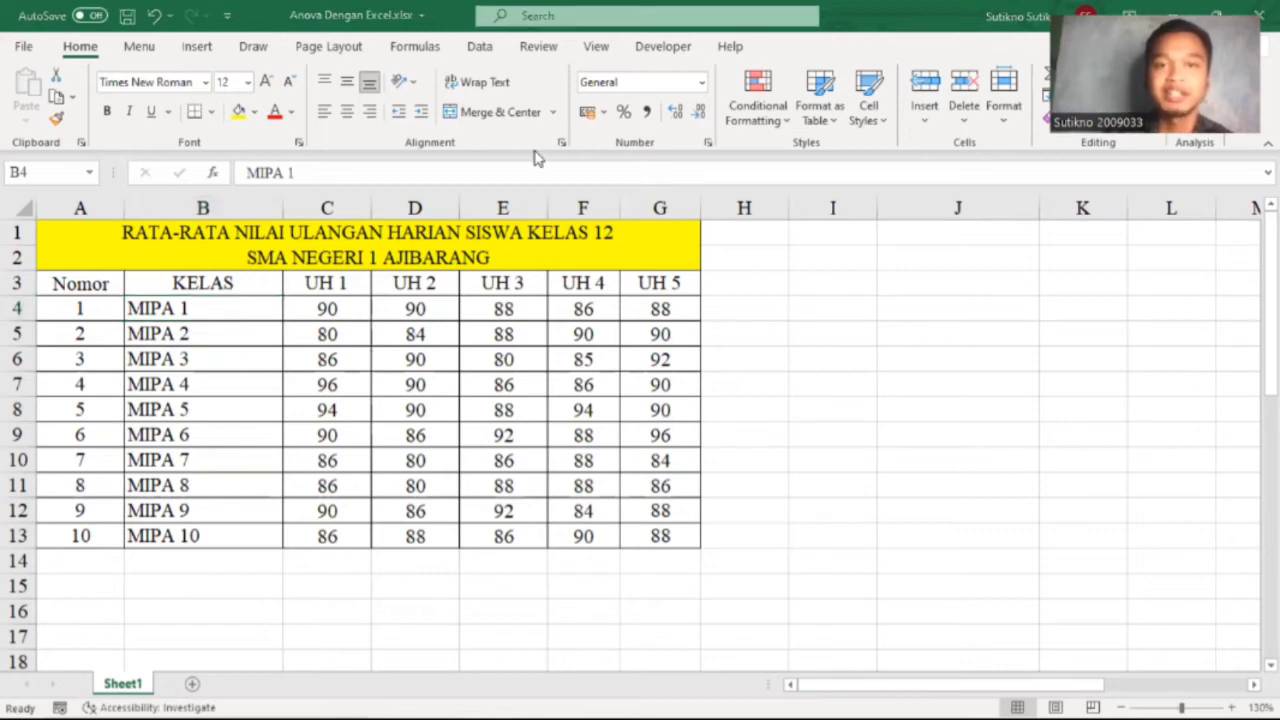
{"action": "left_click", "coordinate": [474, 50]}
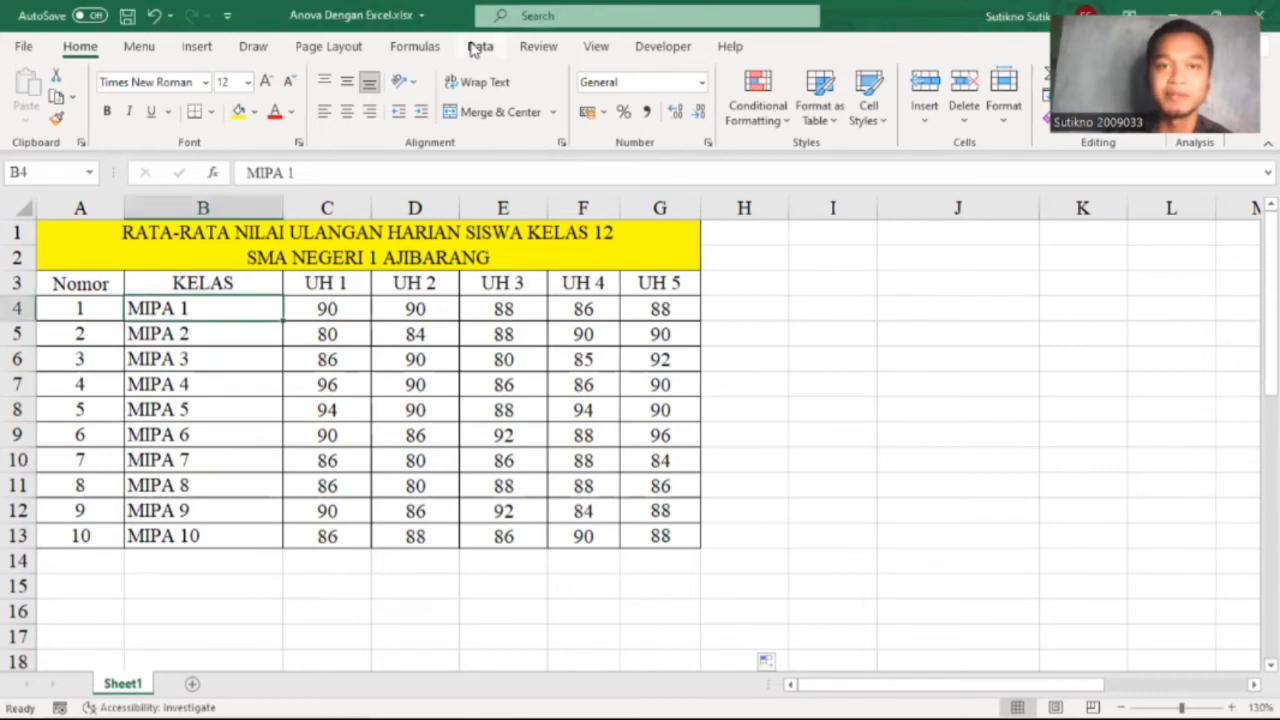
{"action": "left_click", "coordinate": [478, 47]}
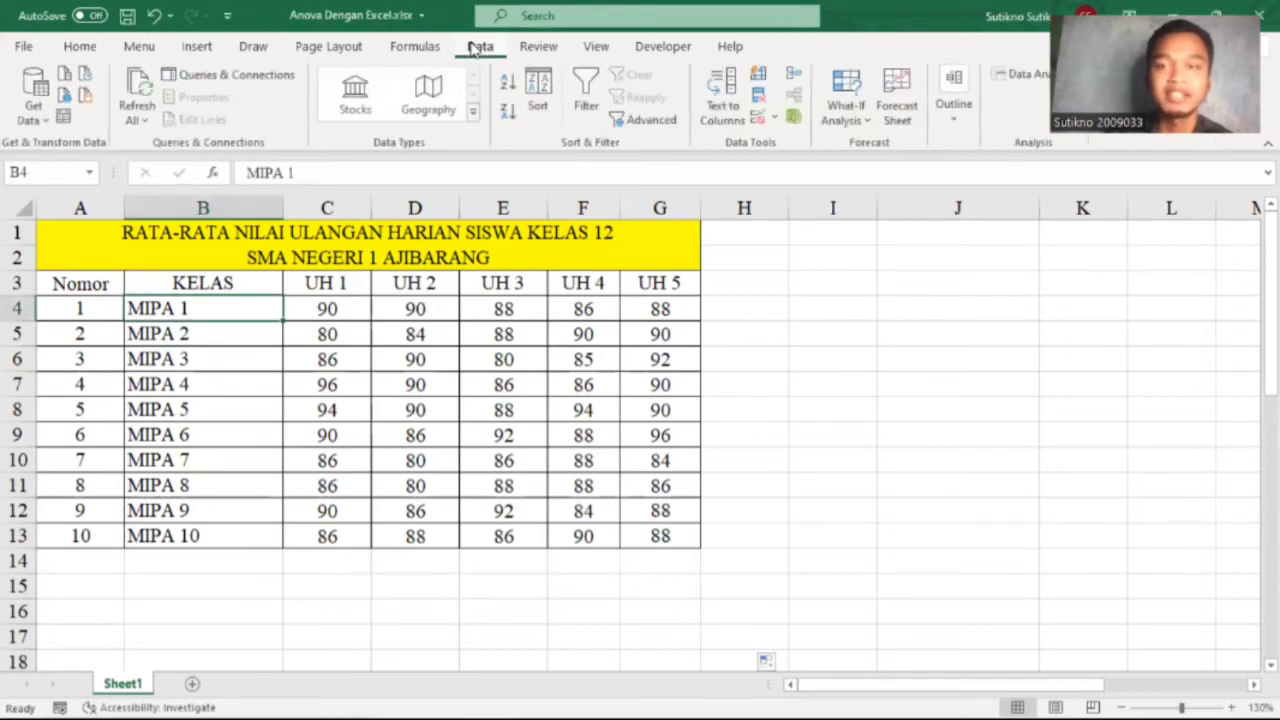
{"action": "left_click", "coordinate": [1020, 80]}
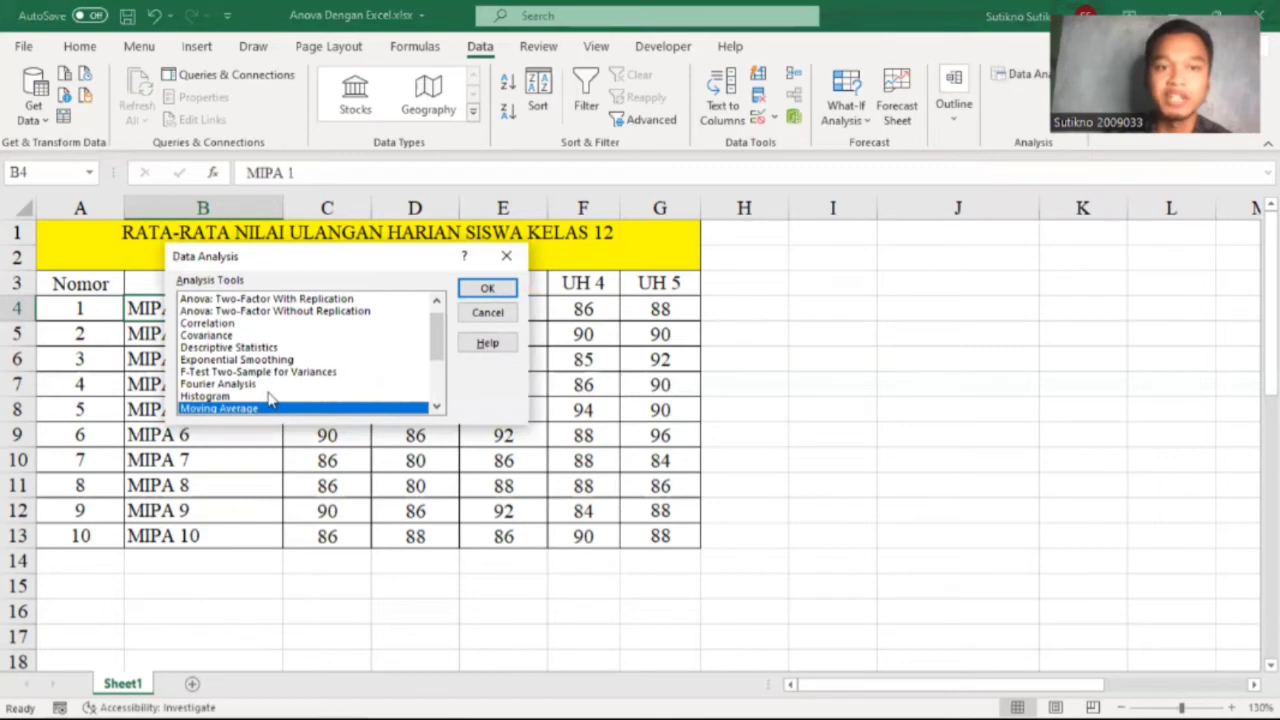
{"action": "scroll", "coordinate": [270, 398], "scroll_direction": "up", "scroll_amount": 1}
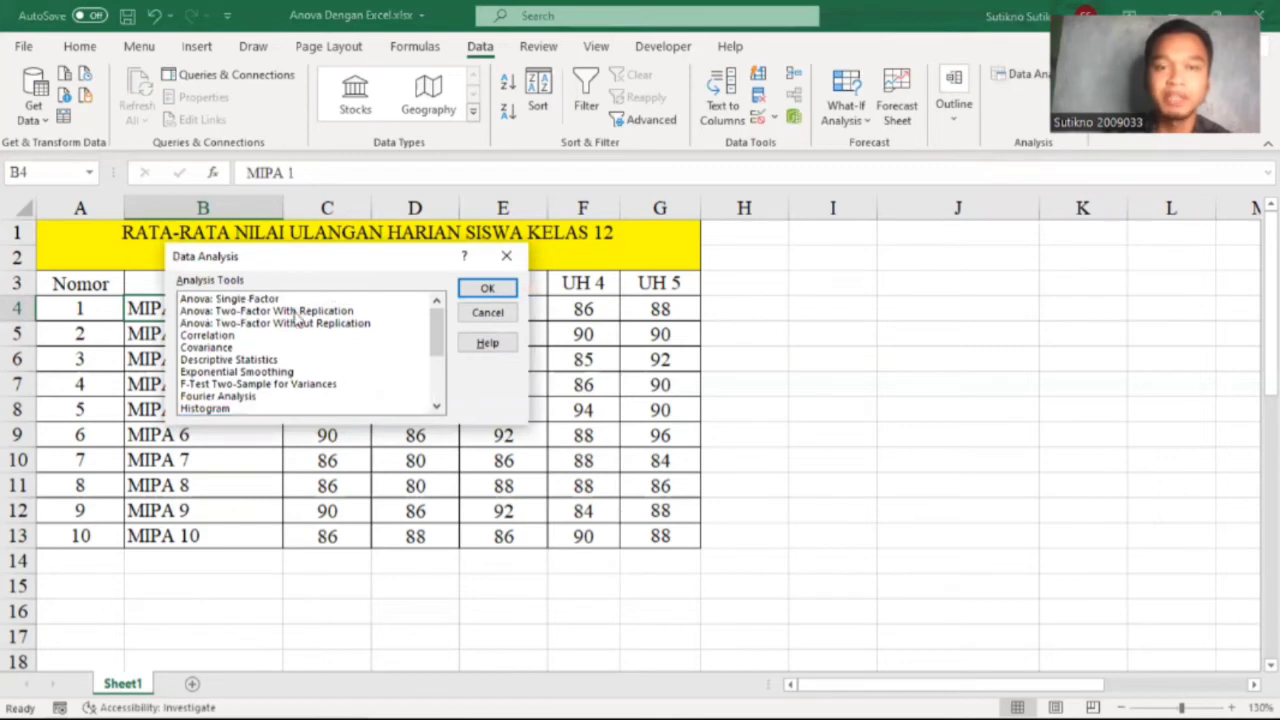
{"action": "left_click", "coordinate": [216, 300]}
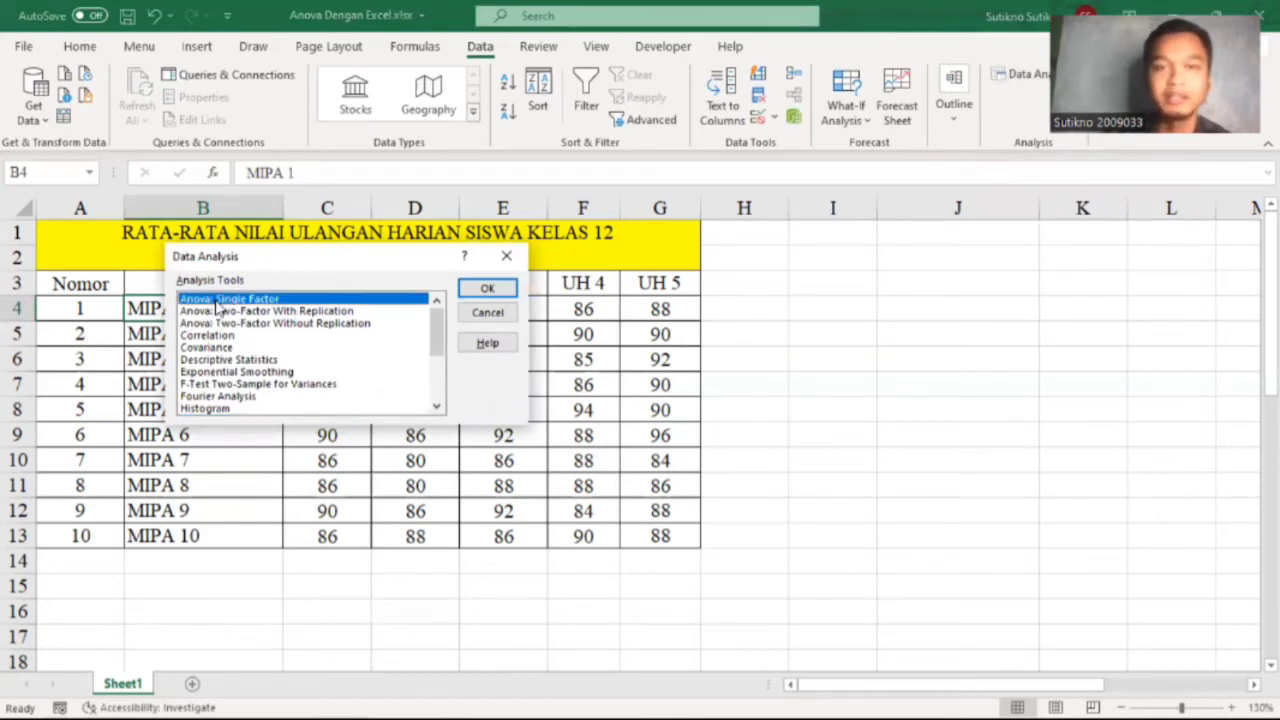
{"action": "left_click", "coordinate": [487, 291]}
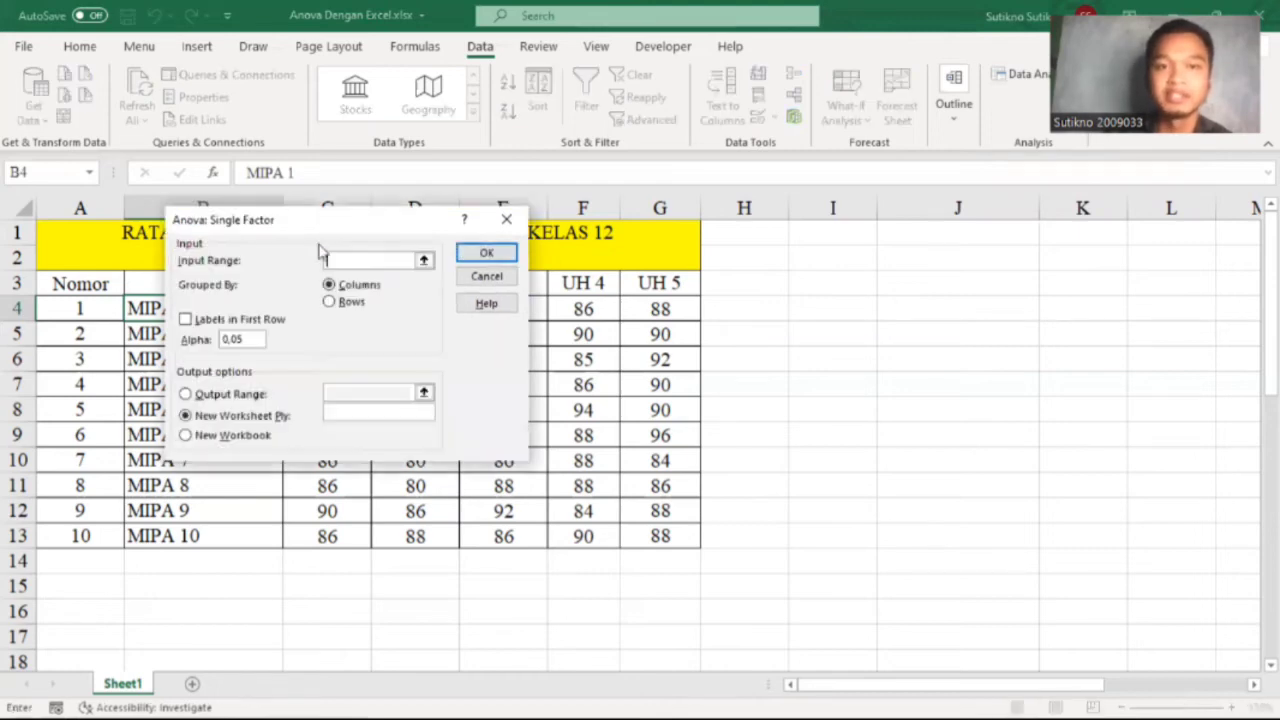
- Set the ANOVA input range to the class scores in C4:G13, grouped by rows
{"action": "left_click_drag", "start_coordinate": [298, 221], "coordinate": [862, 271]}
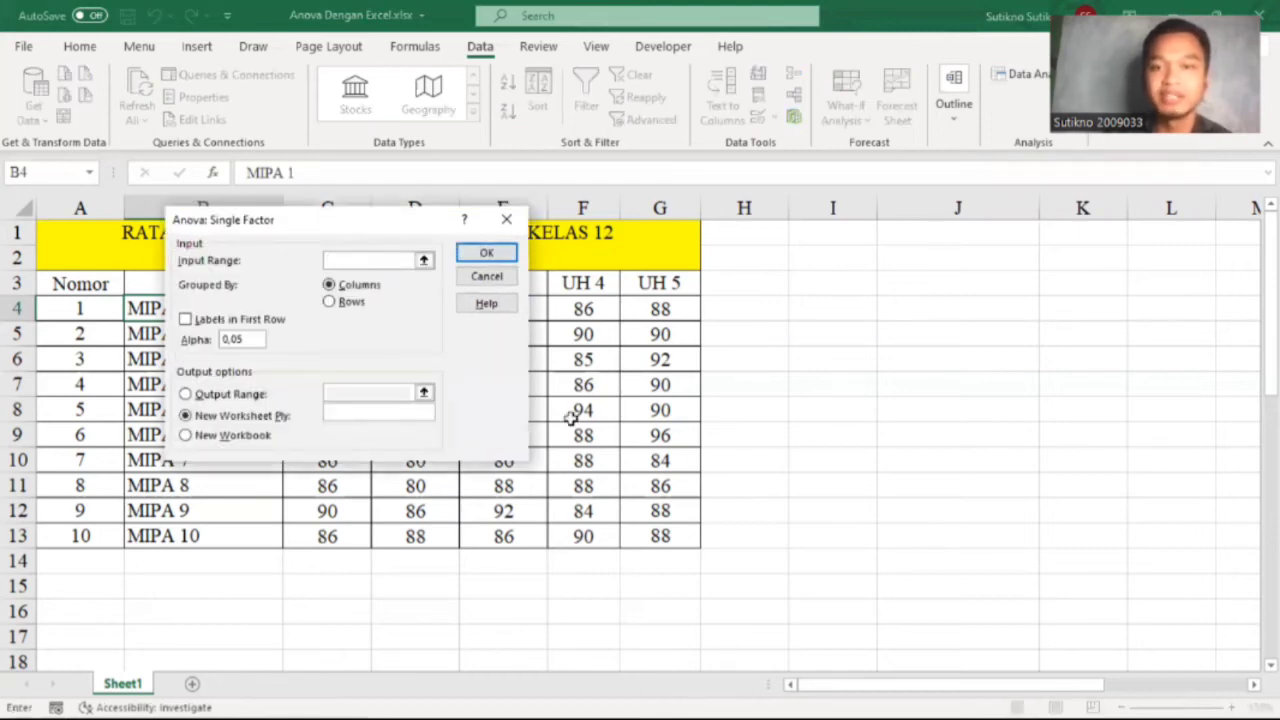
{"action": "left_click_drag", "start_coordinate": [313, 311], "coordinate": [674, 538]}
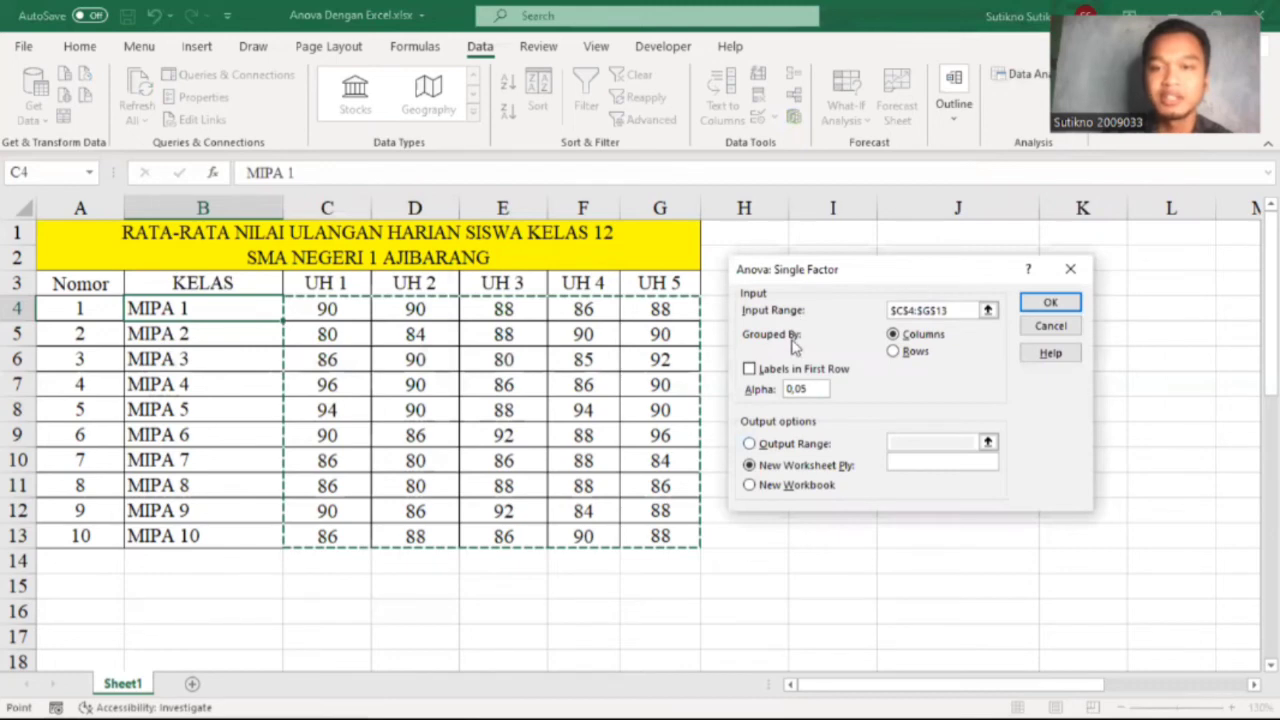
{"action": "left_click", "coordinate": [892, 353]}
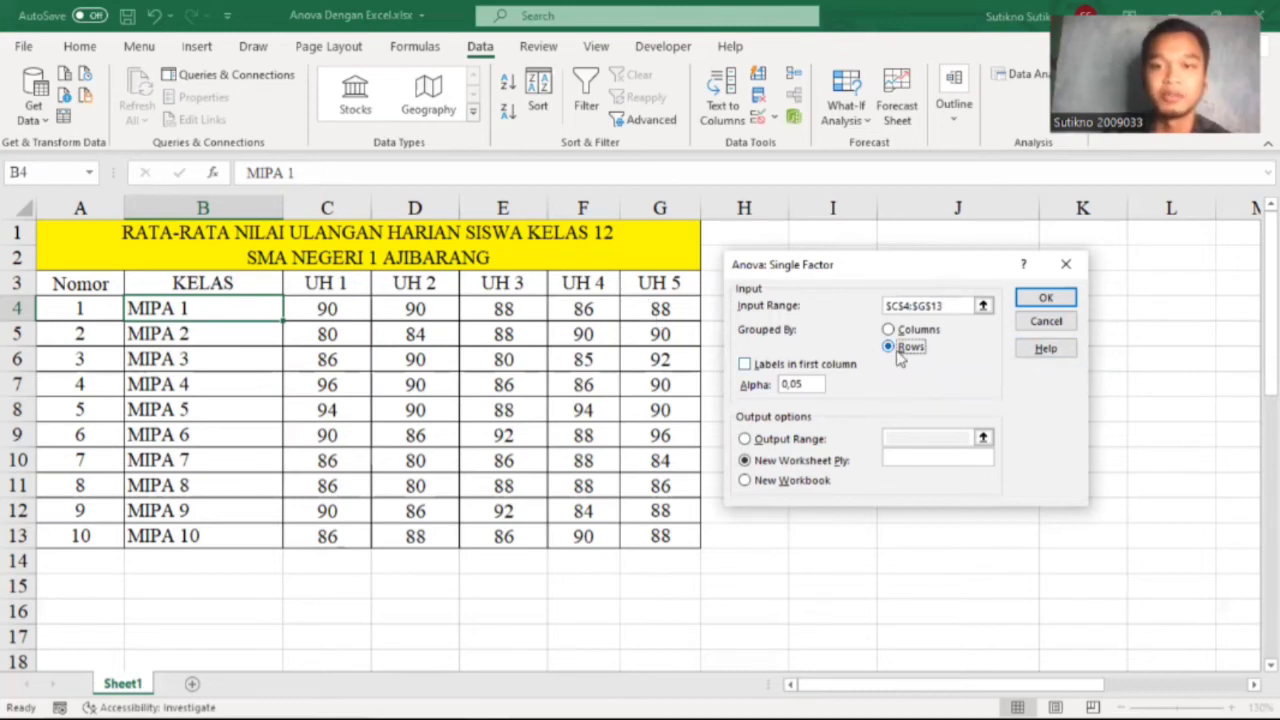
{"action": "double_click", "coordinate": [804, 386]}
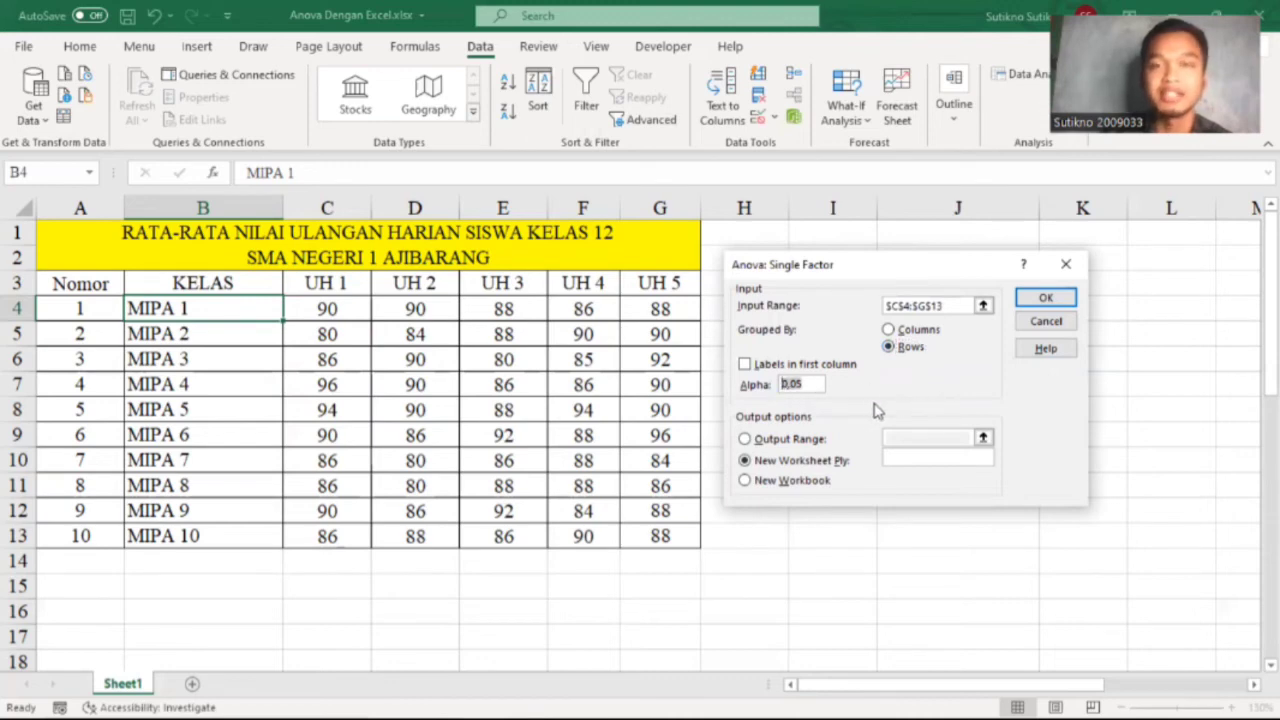
{"action": "left_click", "coordinate": [806, 386]}
- Set the output range to cell J3 on the current sheet and run the single-factor ANOVA
{"action": "left_click_drag", "start_coordinate": [729, 268], "coordinate": [464, 252]}
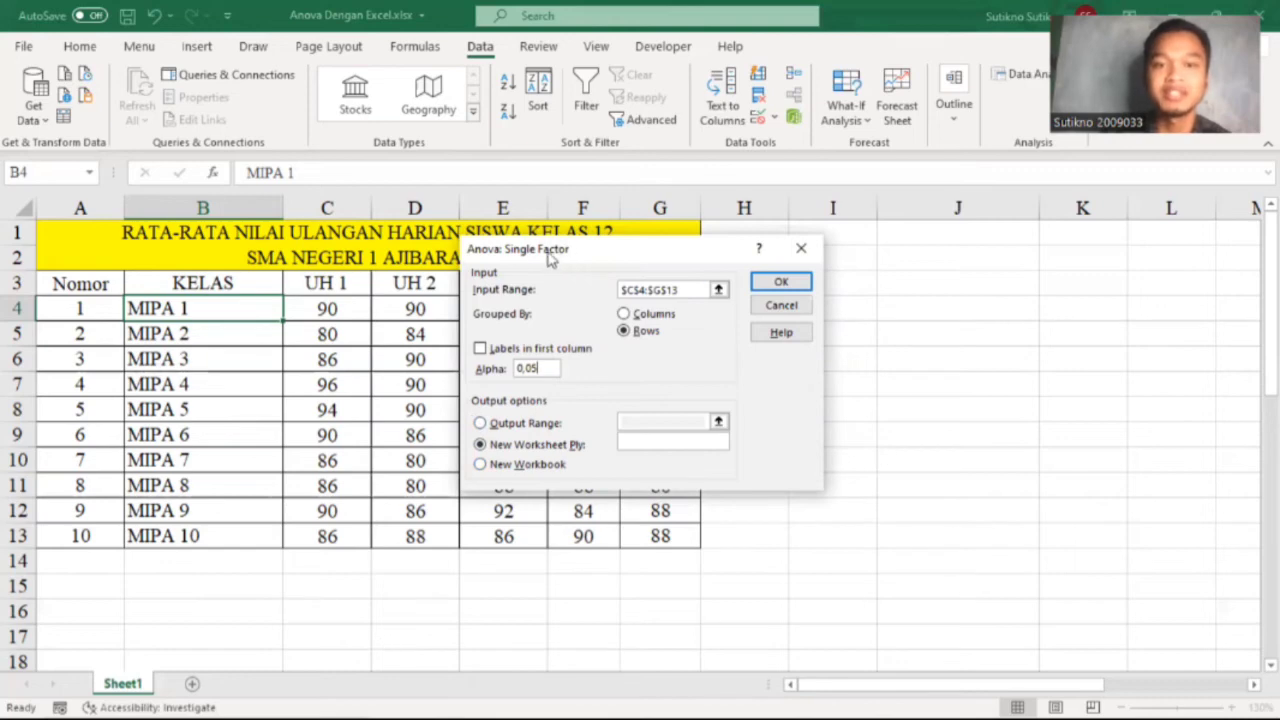
{"action": "left_click_drag", "start_coordinate": [548, 246], "coordinate": [438, 232]}
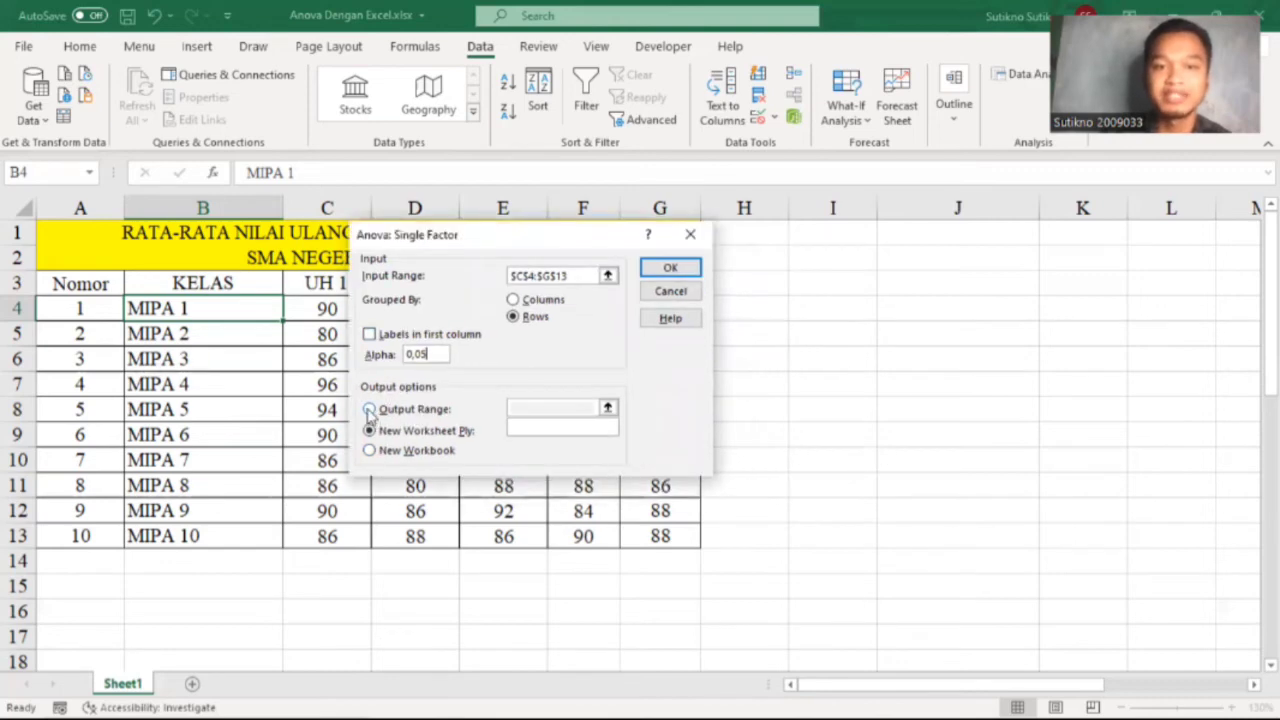
{"action": "left_click", "coordinate": [369, 411]}
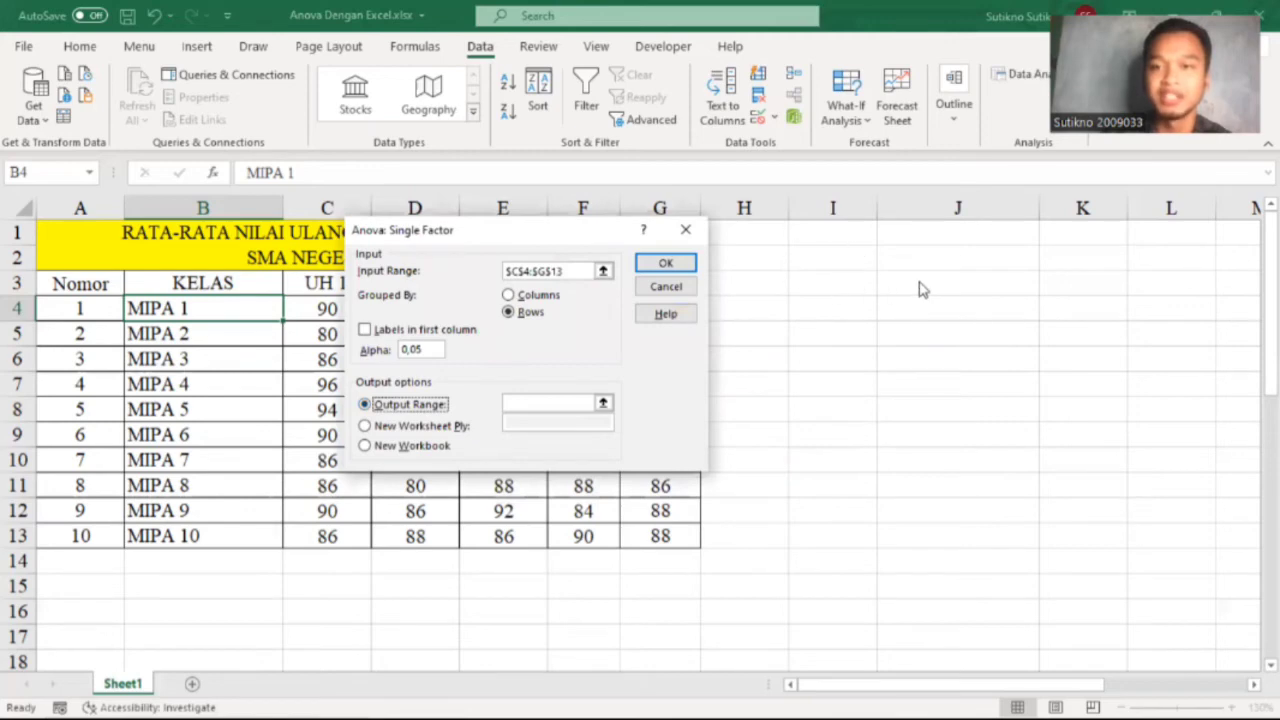
{"action": "left_click", "coordinate": [545, 402]}
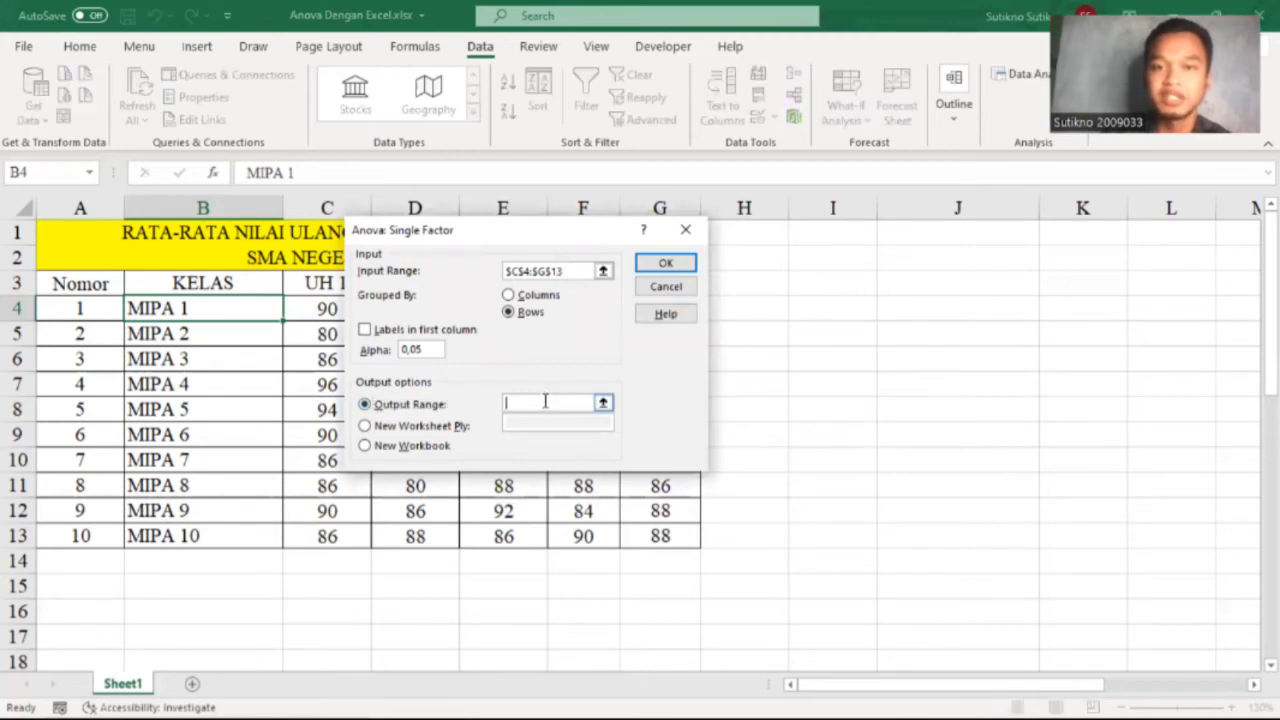
{"action": "left_click", "coordinate": [930, 285]}
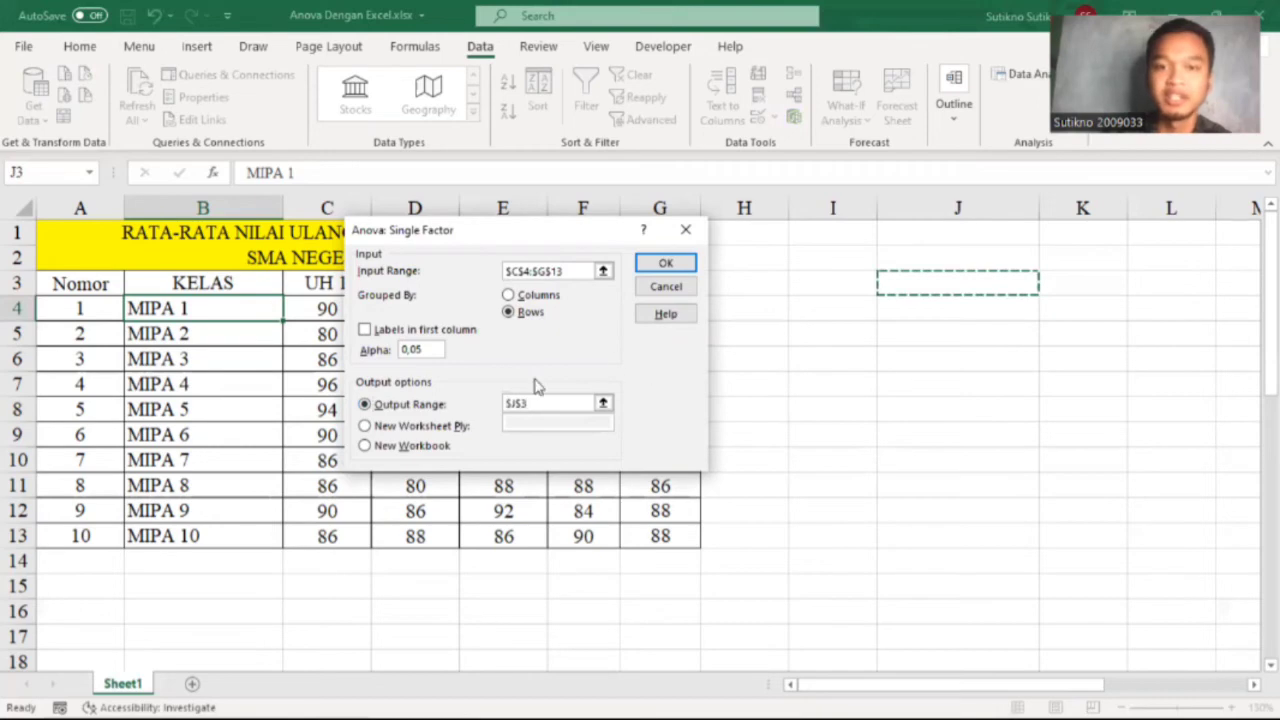
{"action": "left_click", "coordinate": [665, 263]}
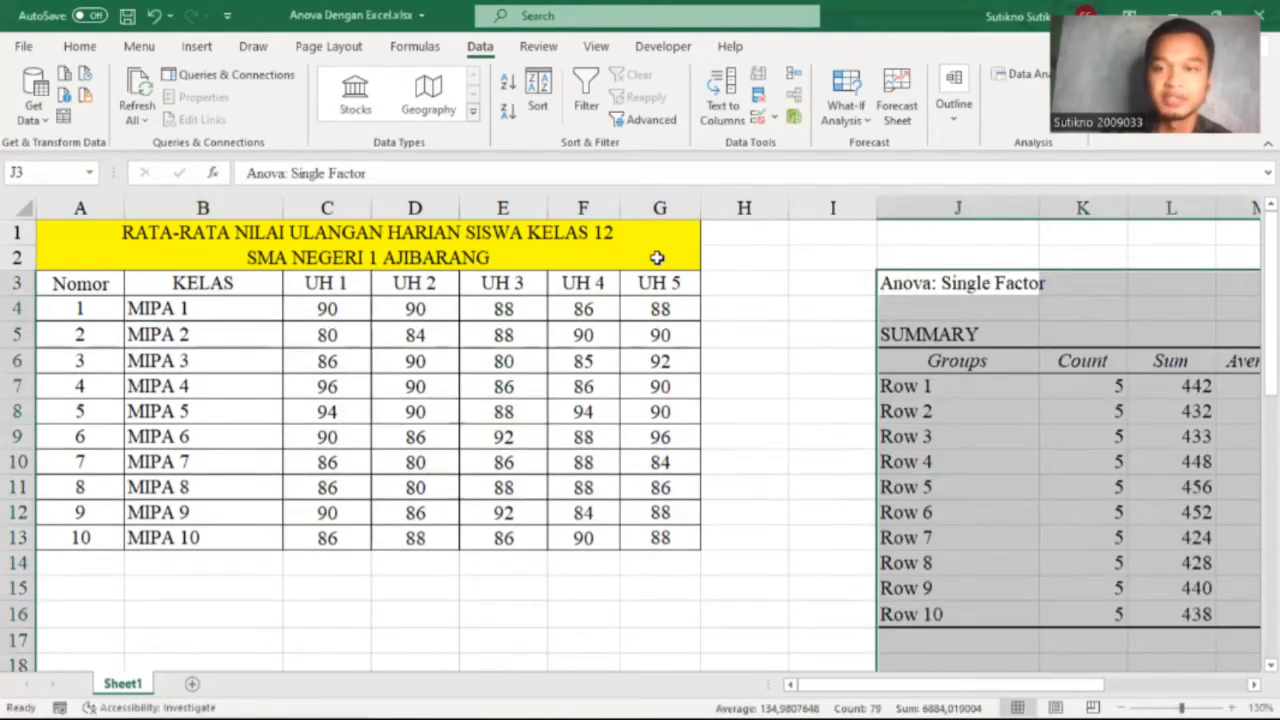
- Examine the count, sum, average and variance of each group in the SUMMARY table
{"action": "left_click_drag", "start_coordinate": [913, 688], "coordinate": [1017, 686]}
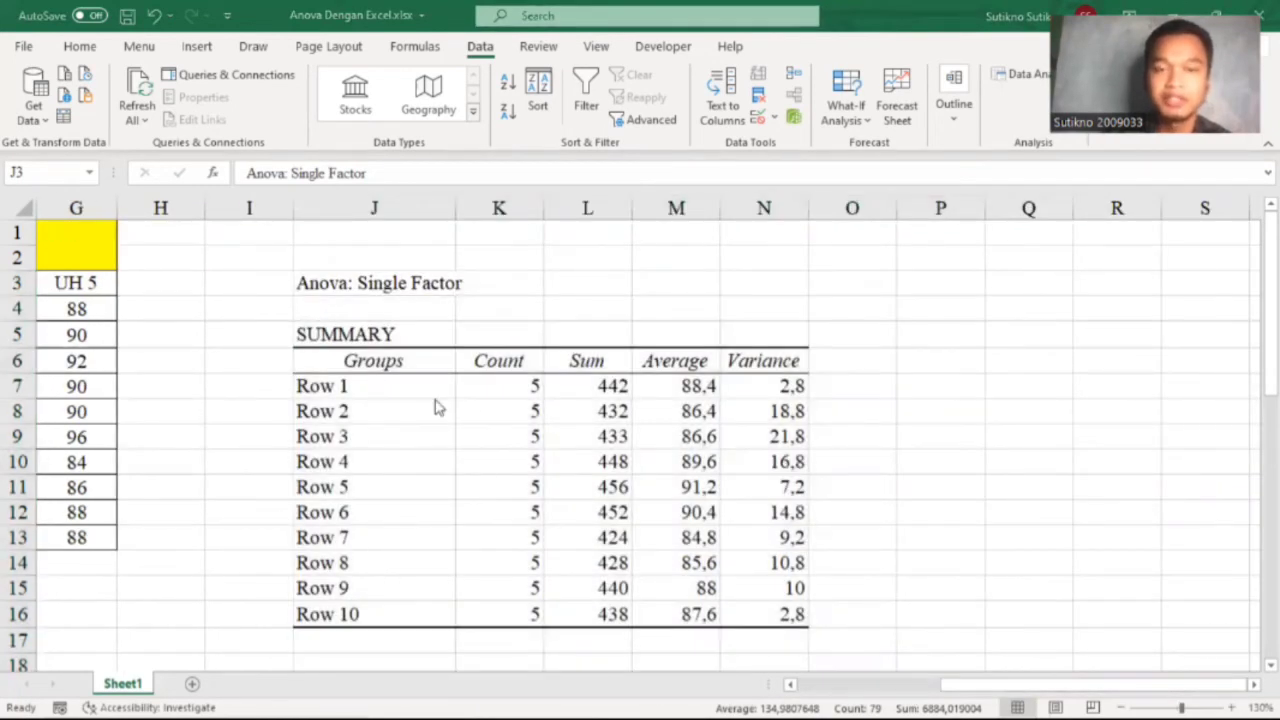
{"action": "scroll", "coordinate": [558, 498], "scroll_direction": "down", "scroll_amount": 3}
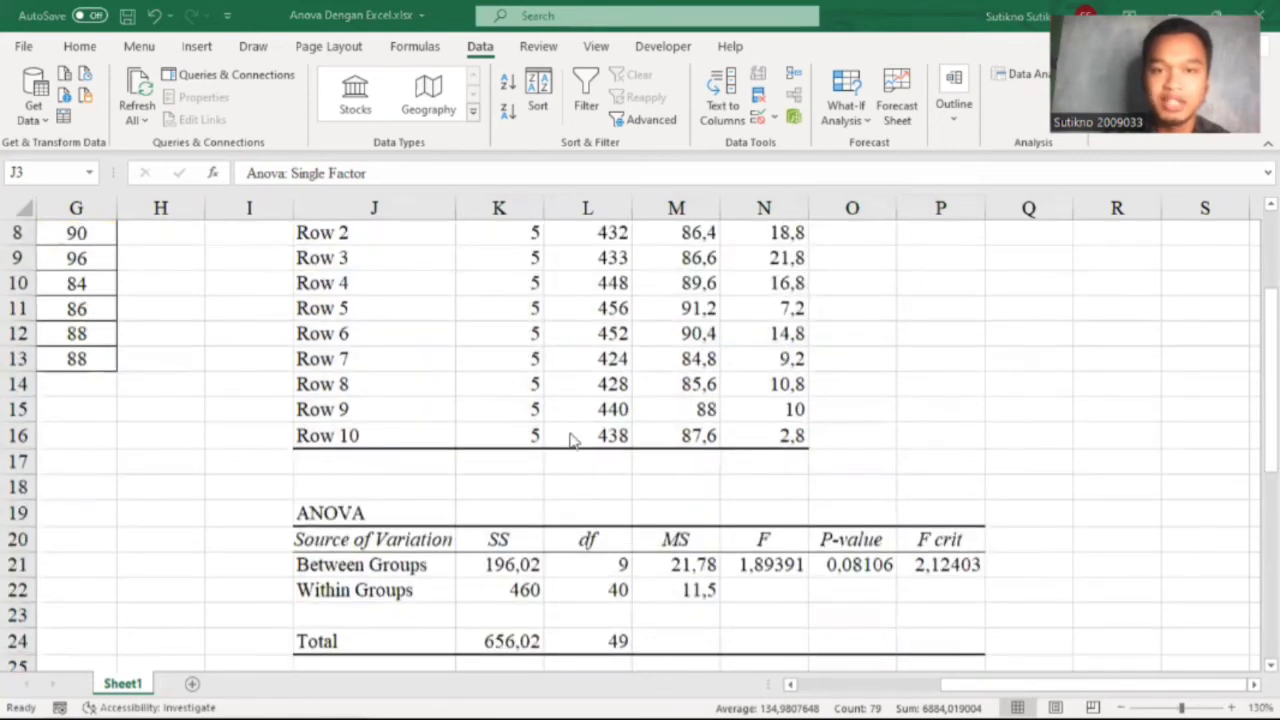
{"action": "scroll", "coordinate": [572, 440], "scroll_direction": "up", "scroll_amount": 3}
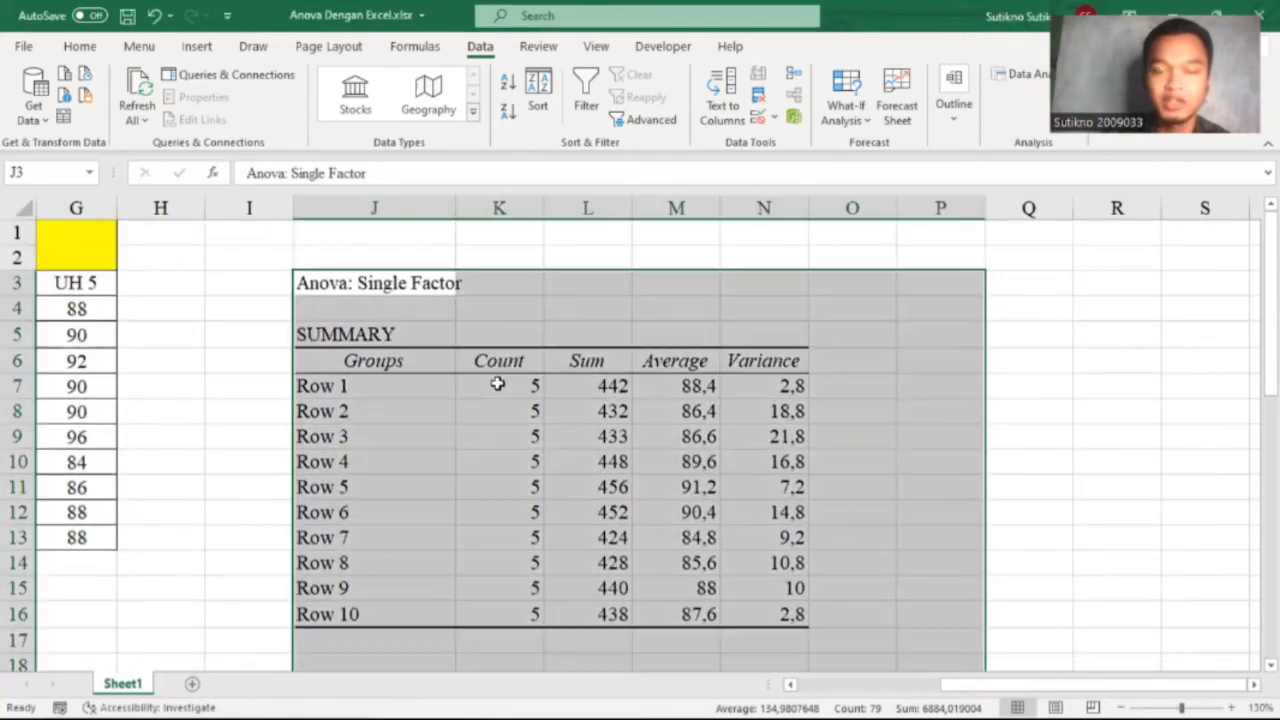
{"action": "left_click", "coordinate": [503, 386]}
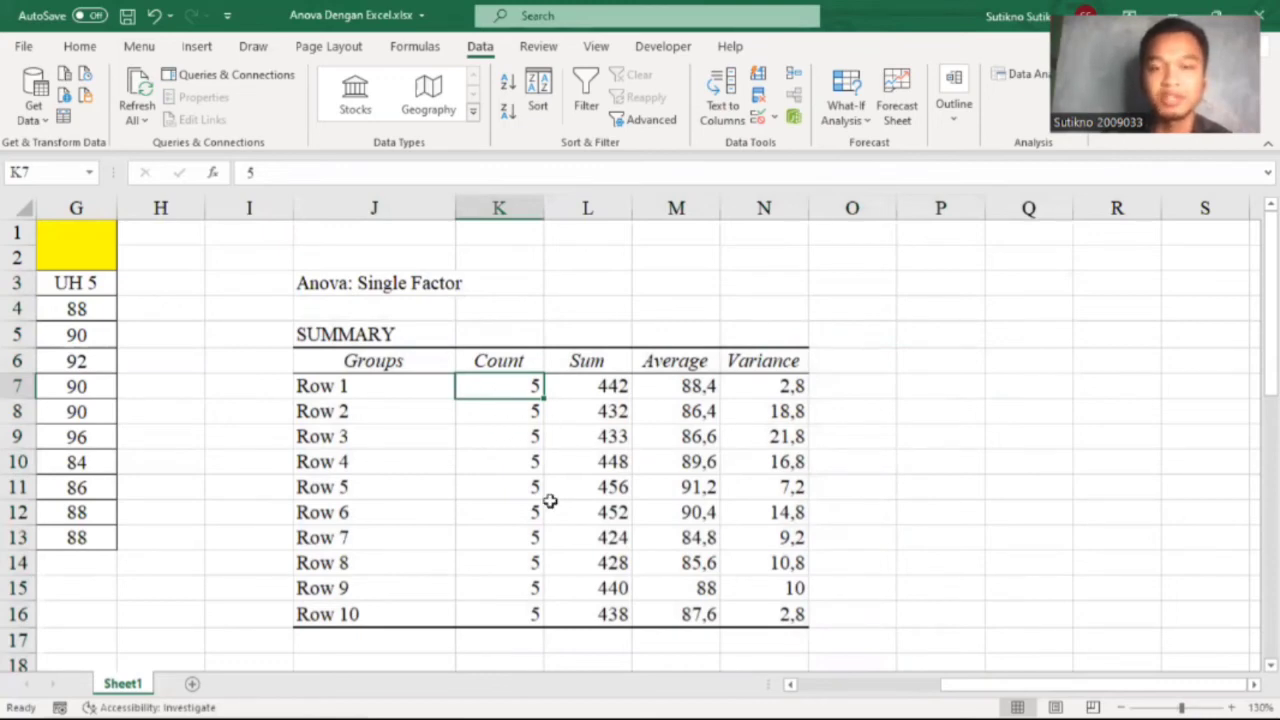
{"action": "left_click", "coordinate": [574, 390]}
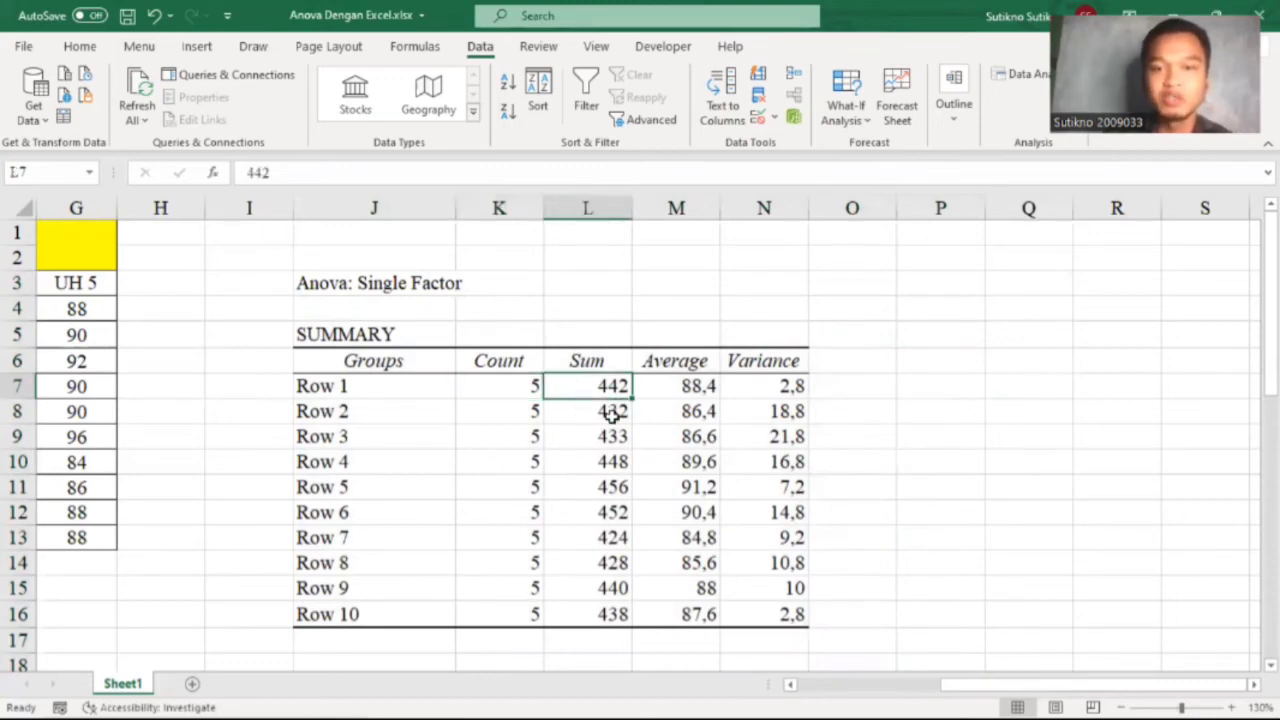
{"action": "left_click", "coordinate": [590, 437]}
{"action": "left_click", "coordinate": [681, 387]}
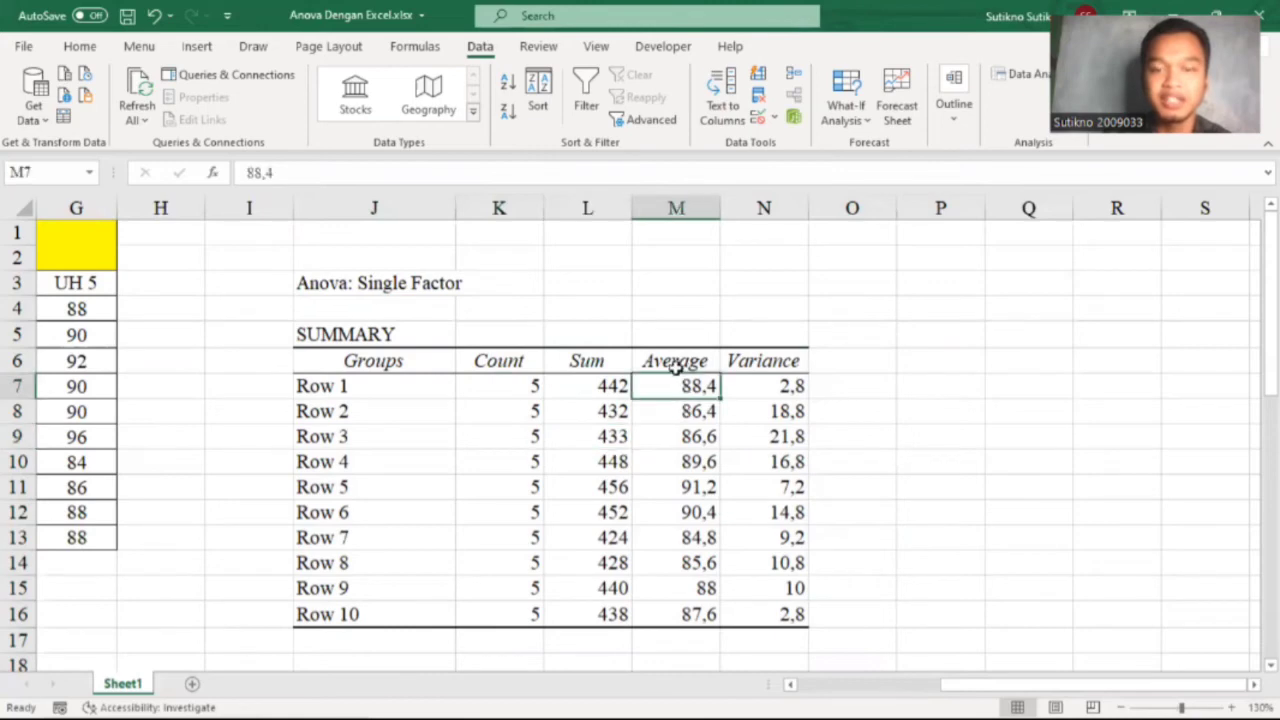
{"action": "left_click", "coordinate": [688, 613]}
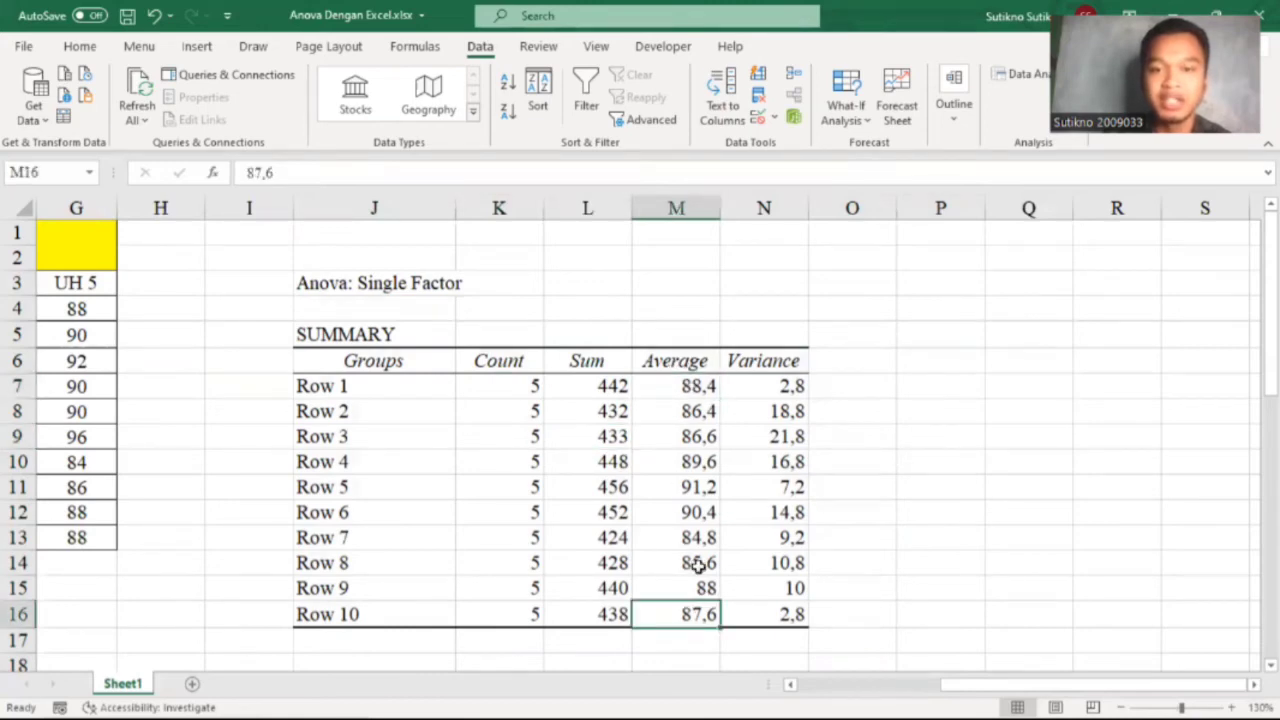
{"action": "left_click", "coordinate": [685, 388]}
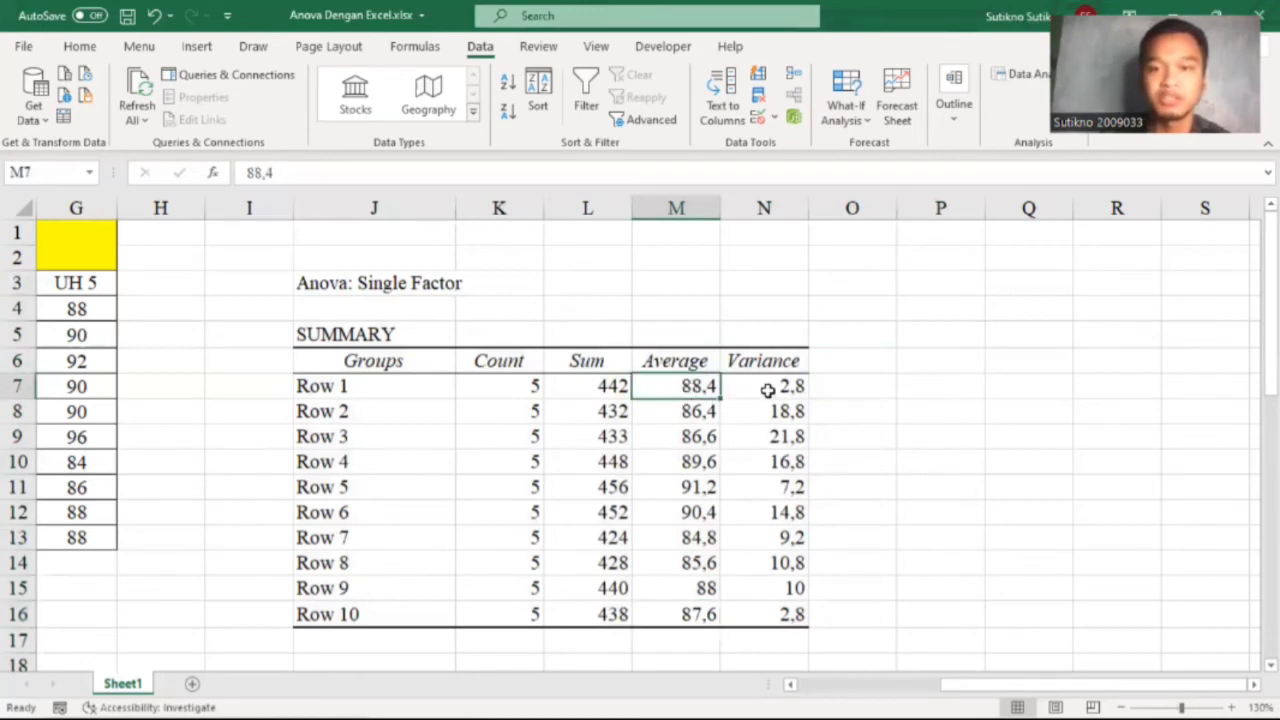
- Examine the ANOVA table's SS and df values for Between Groups and Within Groups, and its F value
{"action": "scroll", "coordinate": [576, 482], "scroll_direction": "down", "scroll_amount": 2}
{"action": "scroll", "coordinate": [576, 482], "scroll_direction": "down", "scroll_amount": 2}
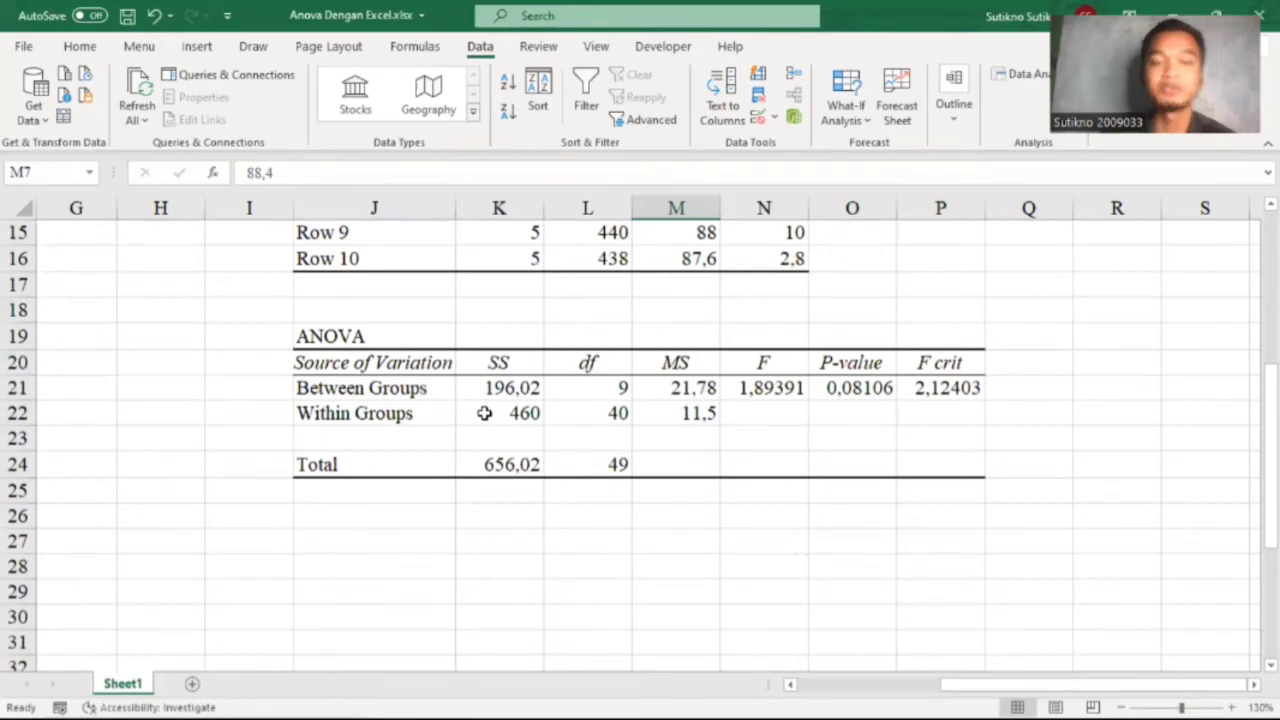
{"action": "left_click", "coordinate": [515, 391]}
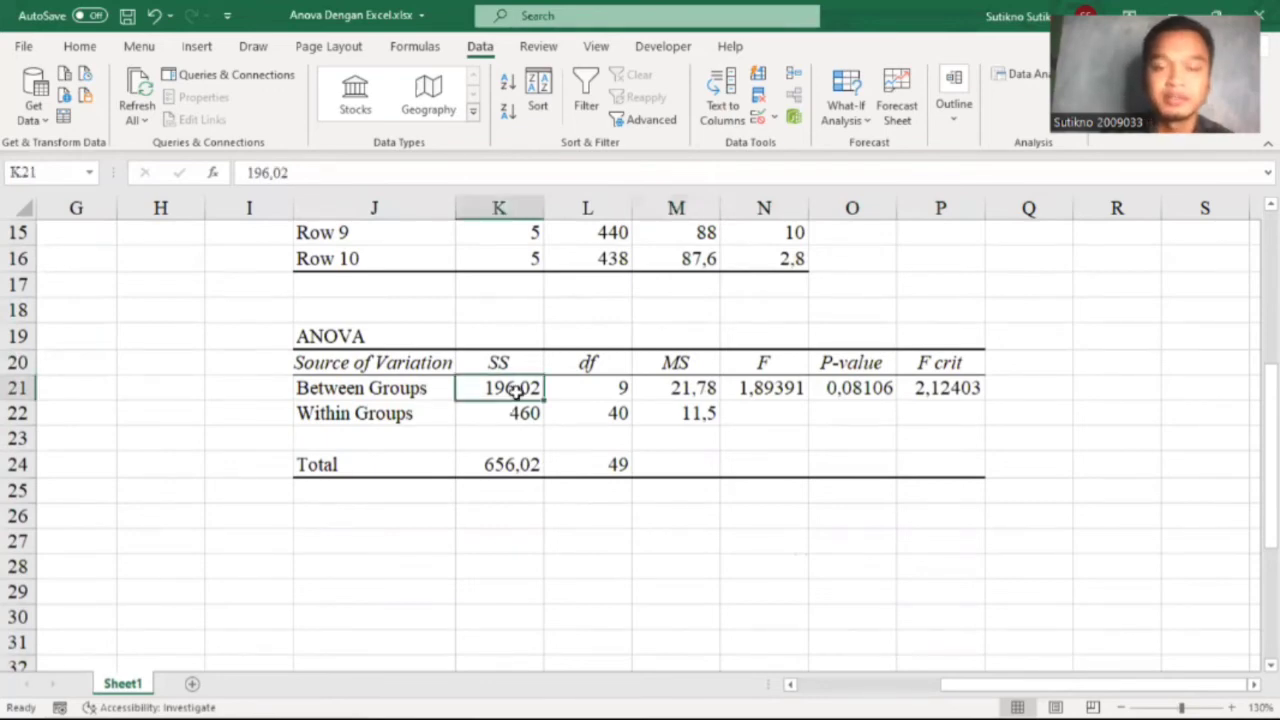
{"action": "left_click", "coordinate": [413, 393]}
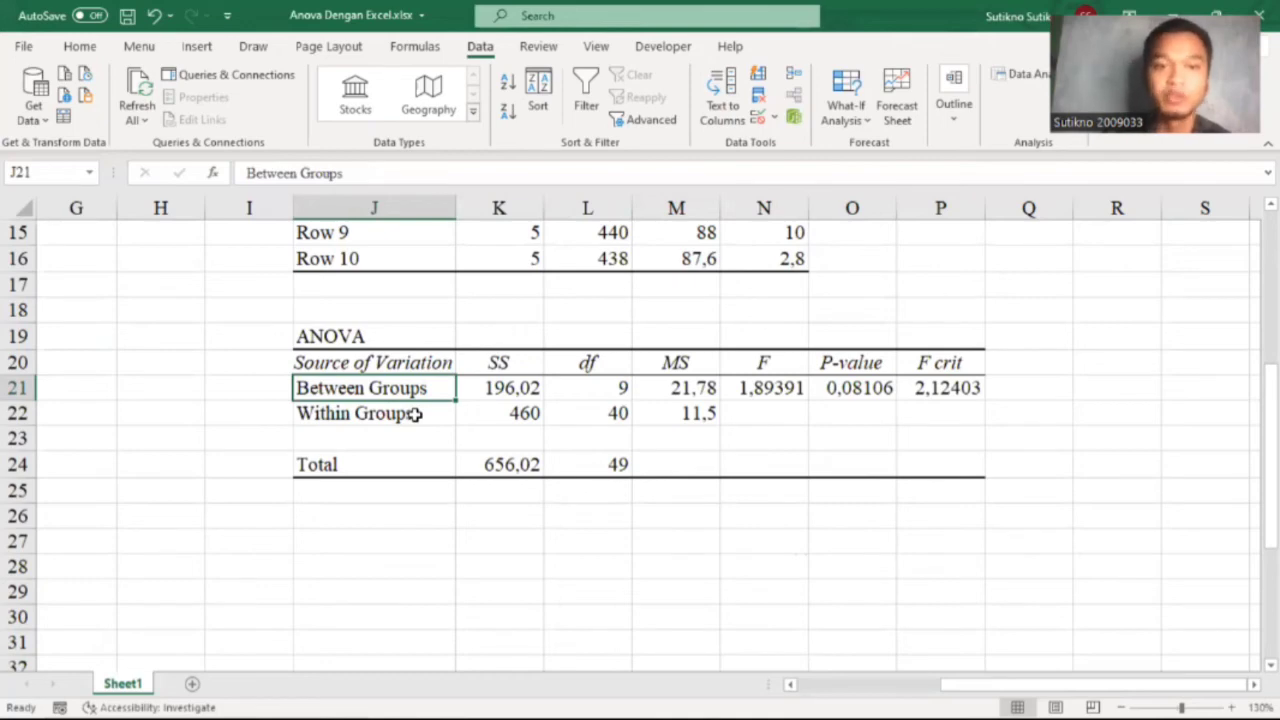
{"action": "left_click", "coordinate": [413, 415]}
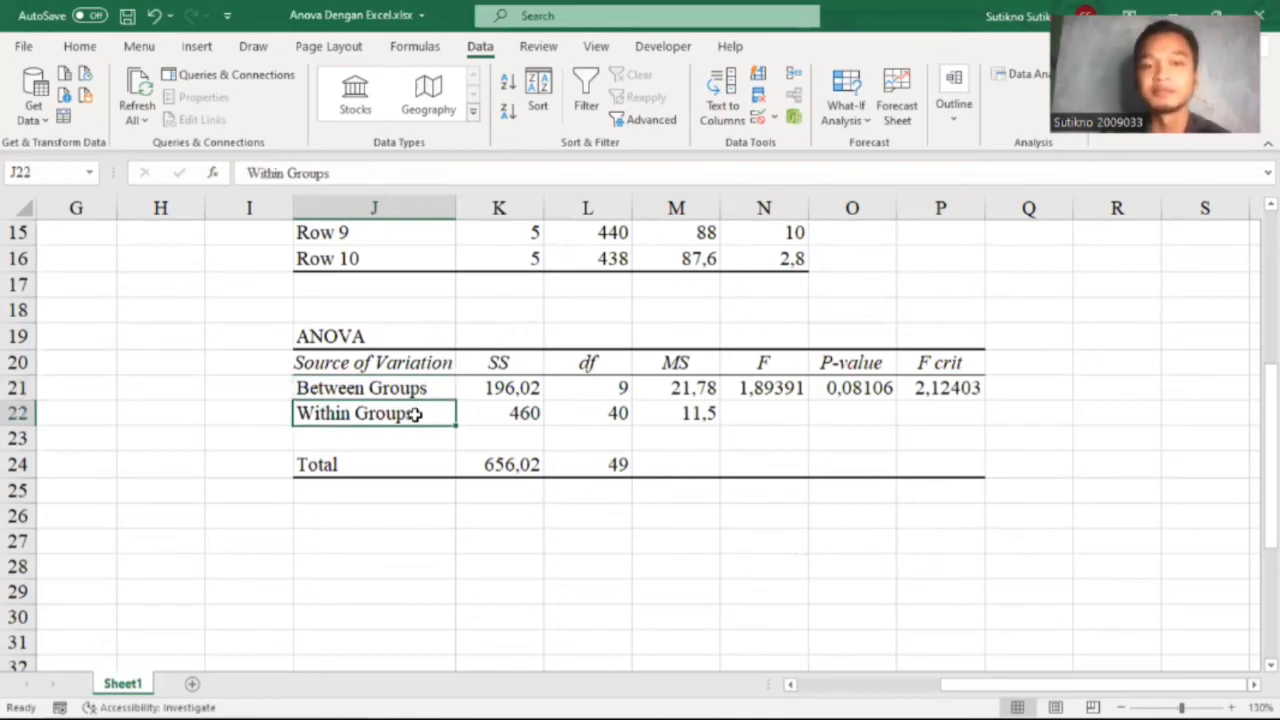
{"action": "left_click", "coordinate": [506, 385]}
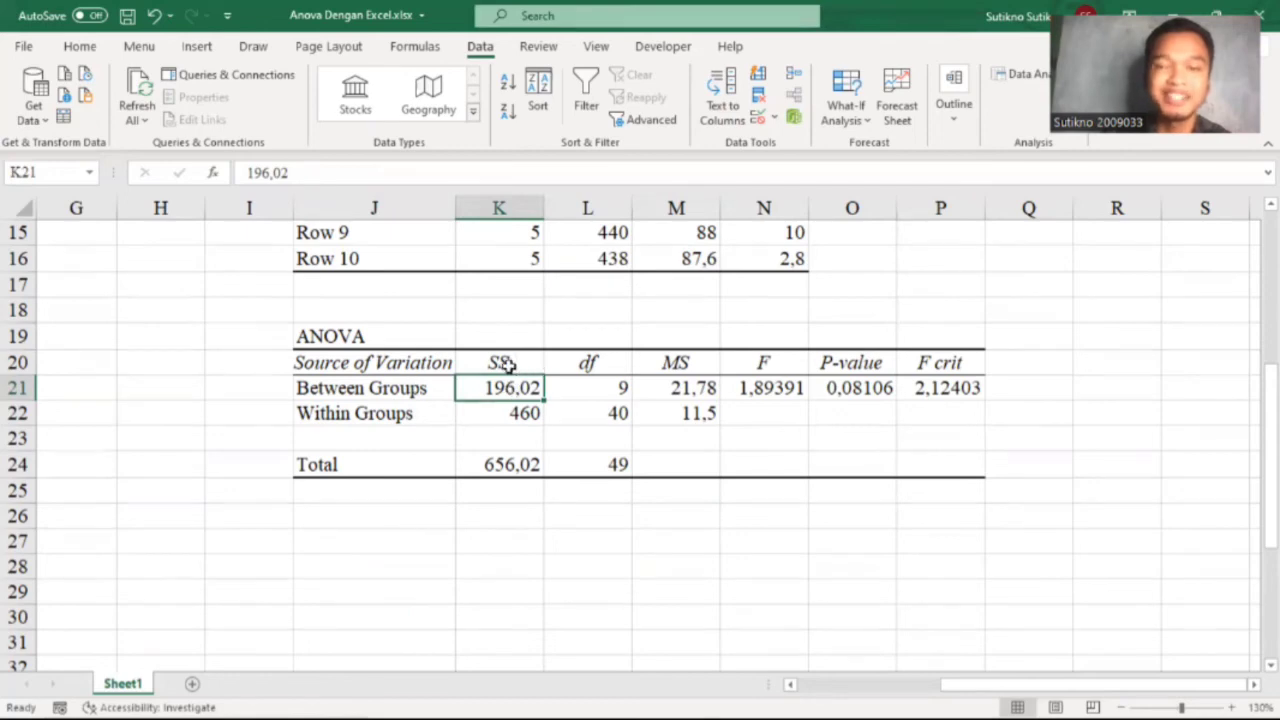
{"action": "left_click", "coordinate": [511, 416]}
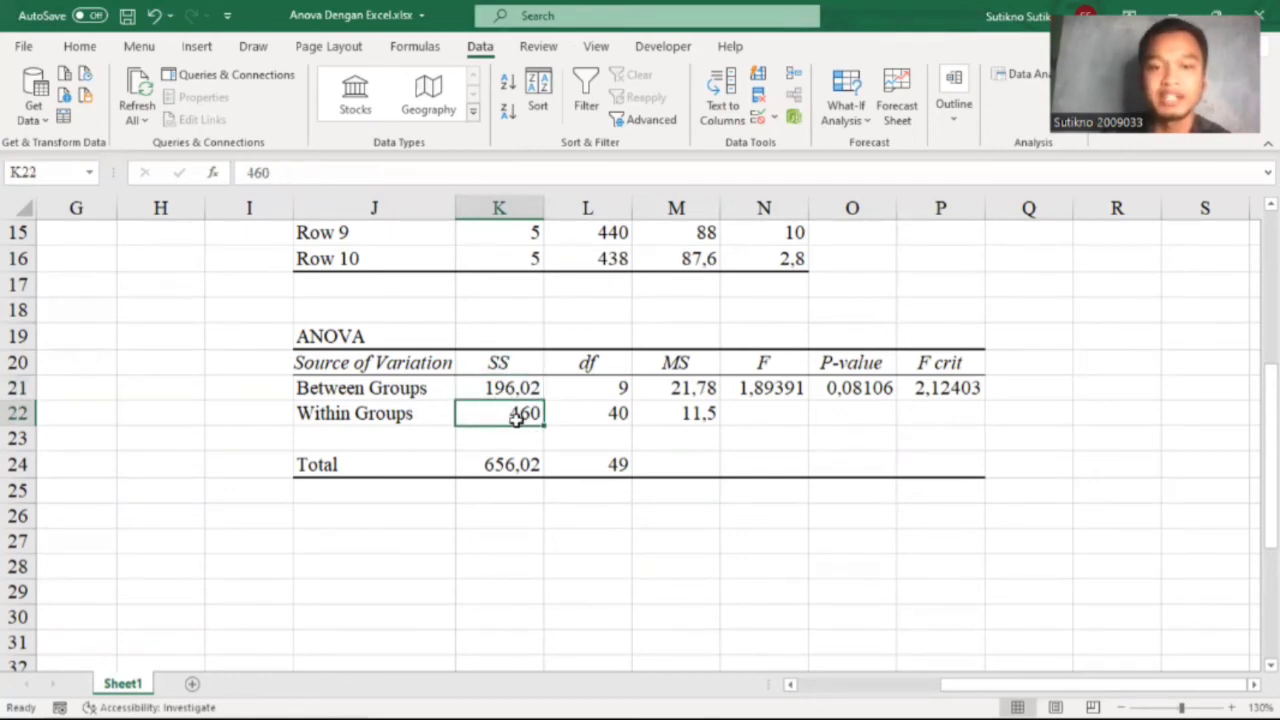
{"action": "left_click", "coordinate": [516, 392]}
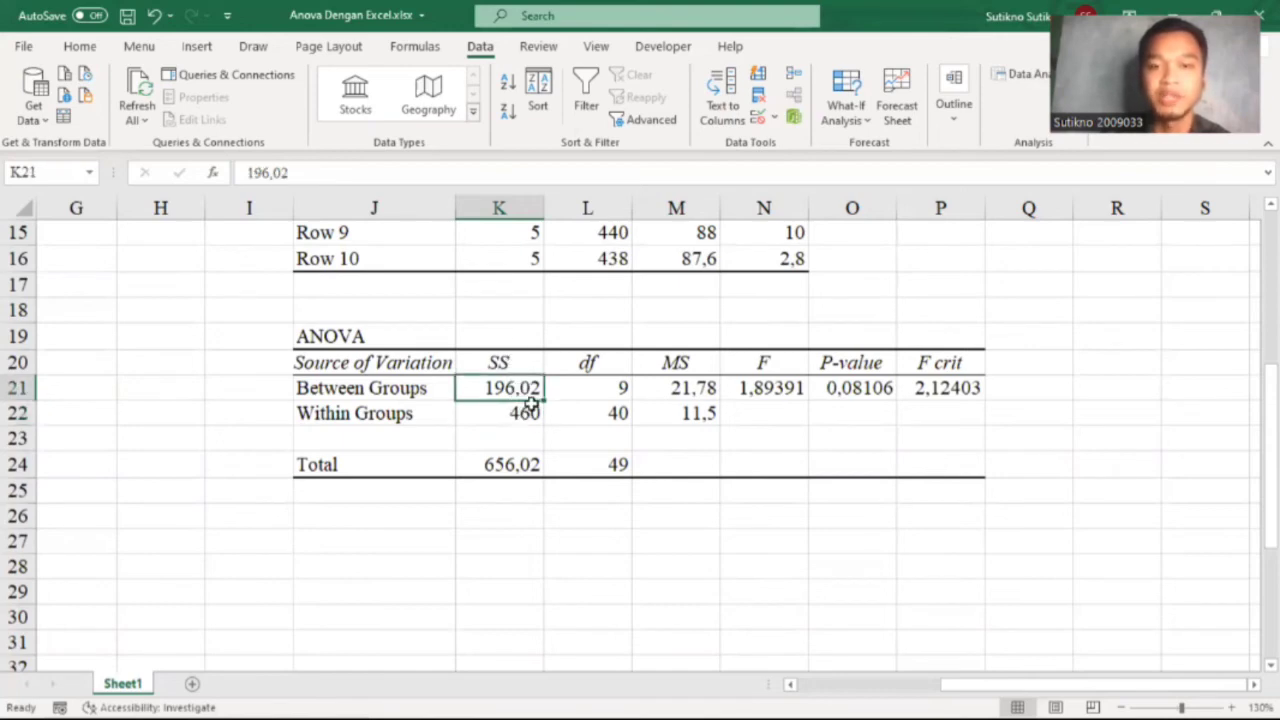
{"action": "left_click", "coordinate": [511, 416]}
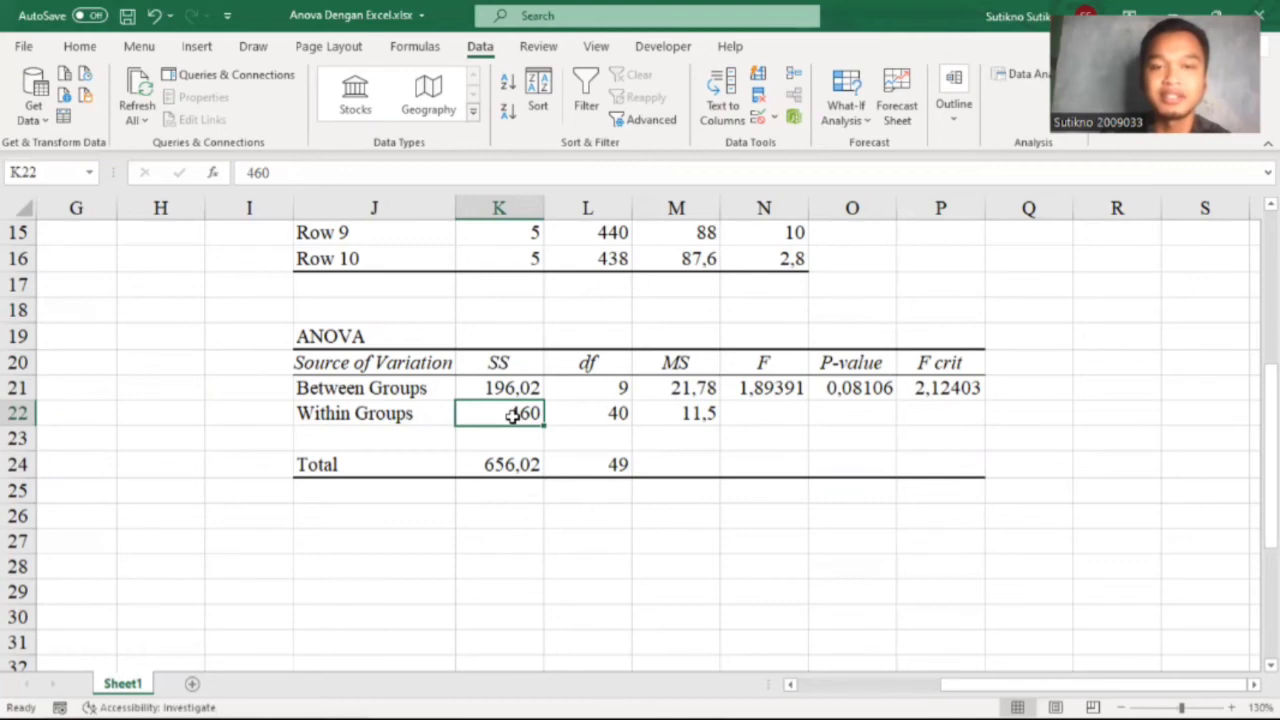
{"action": "left_click", "coordinate": [603, 390]}
{"action": "left_click", "coordinate": [598, 411]}
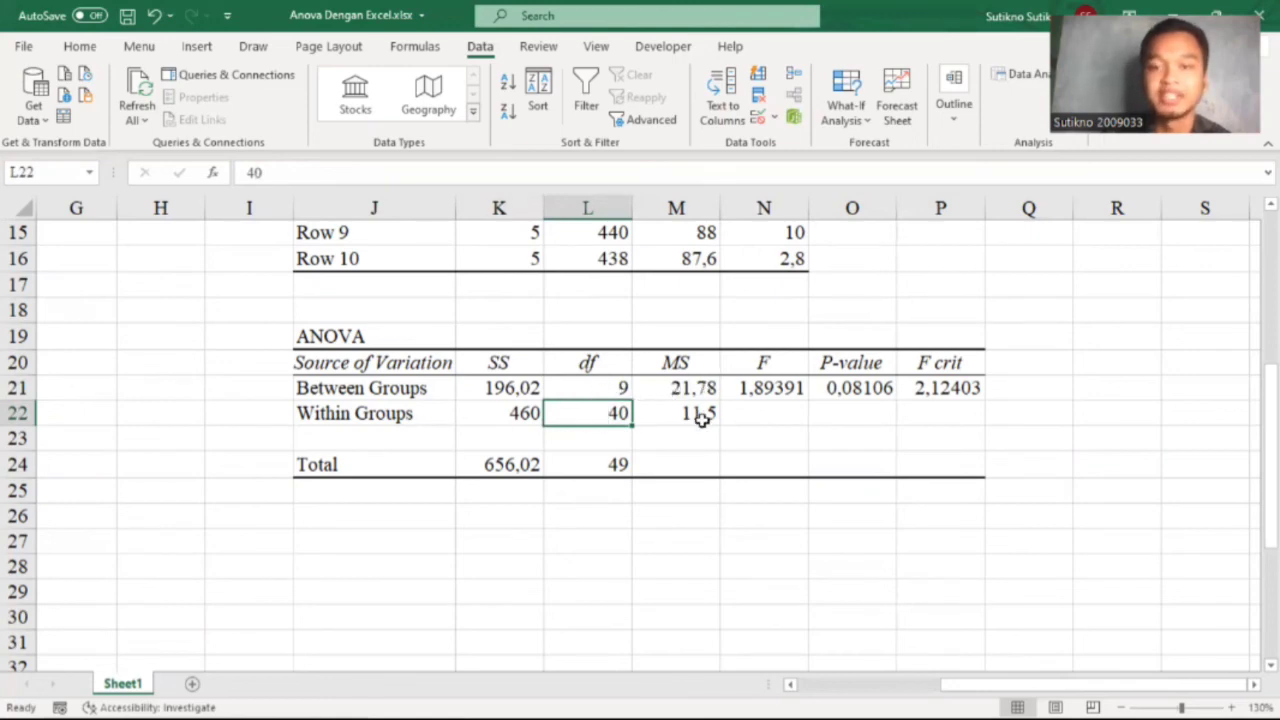
{"action": "left_click", "coordinate": [778, 389]}
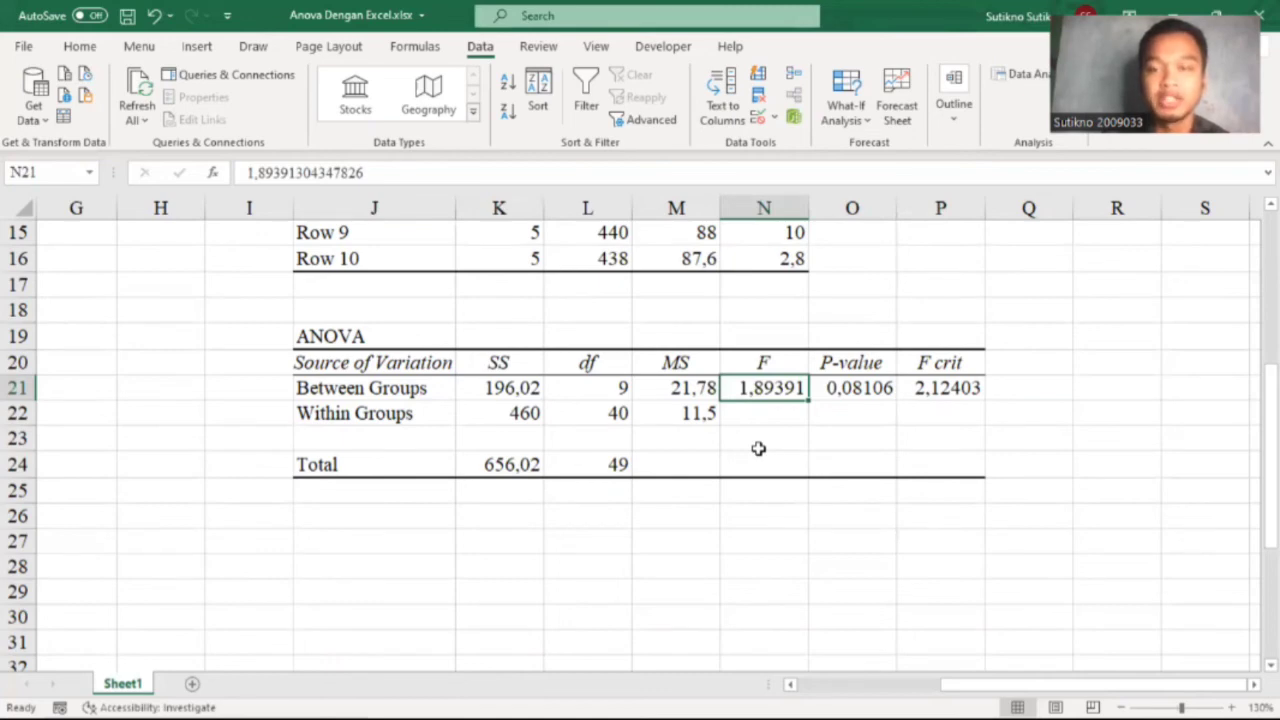
- Compare the Between Groups F value with F crit in the ANOVA table, and review the class scores and SUMMARY table behind them
{"action": "left_click", "coordinate": [968, 388]}
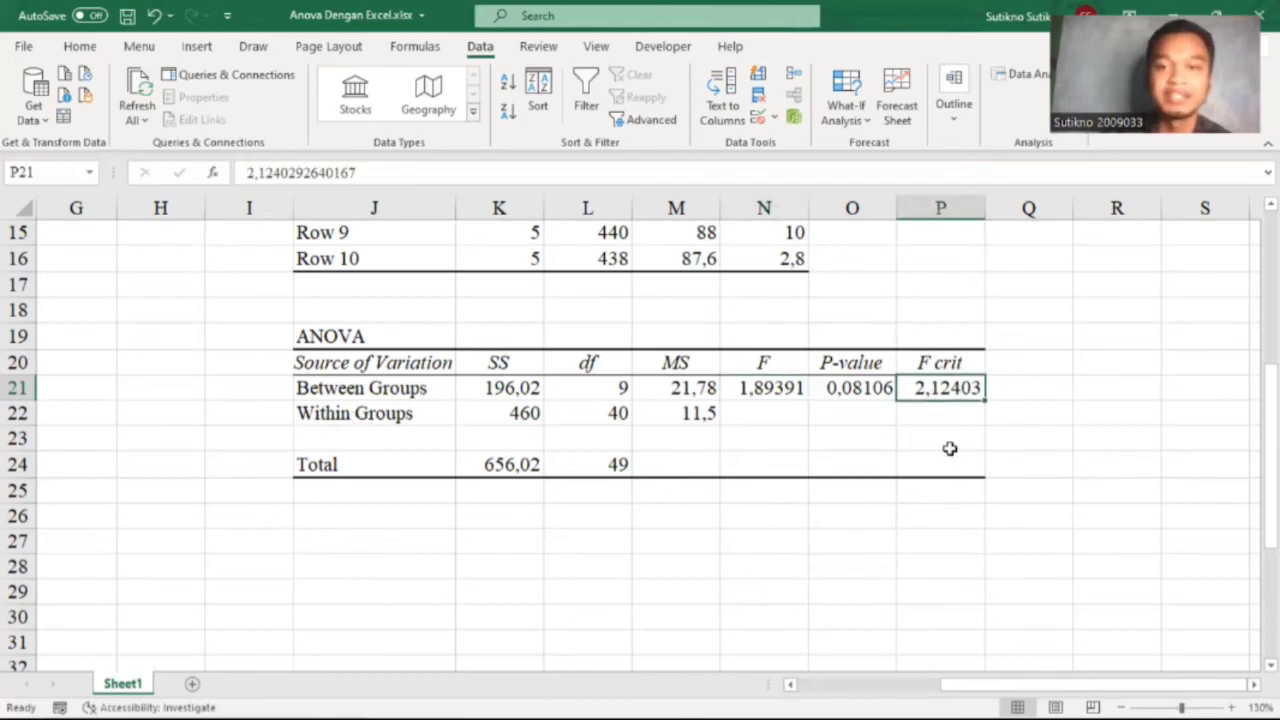
{"action": "left_click", "coordinate": [745, 388]}
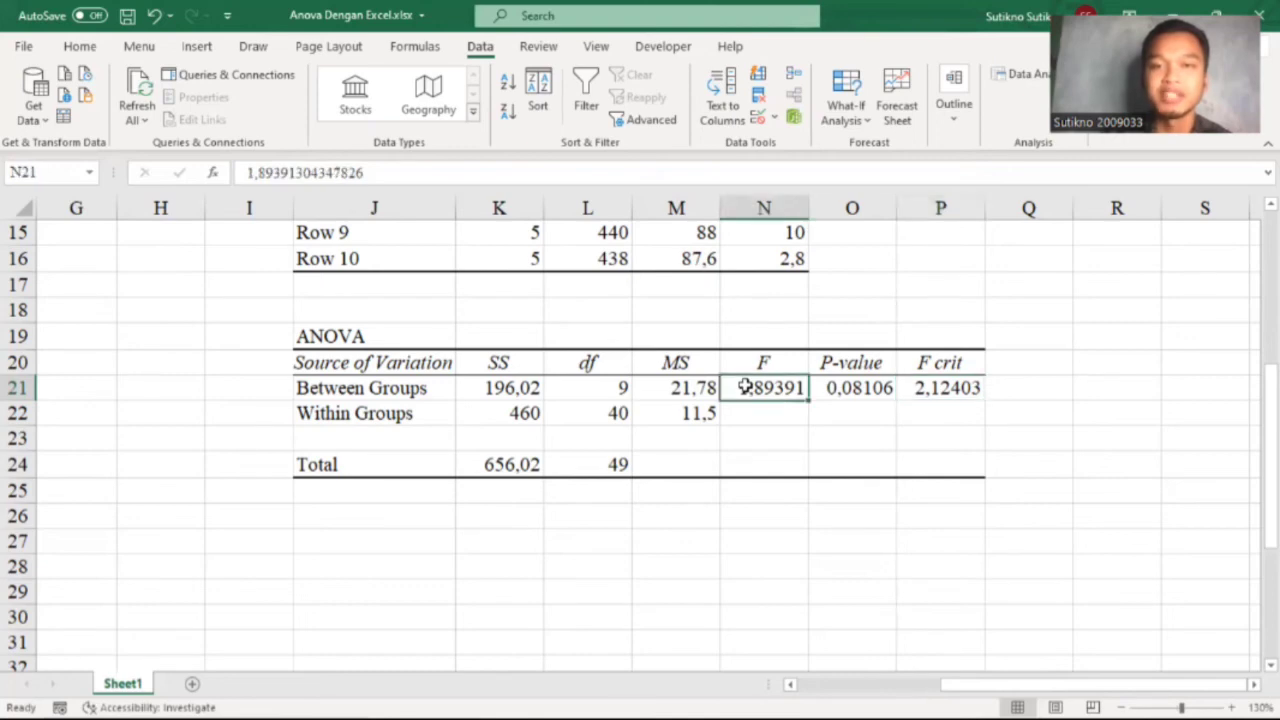
{"action": "scroll", "coordinate": [711, 440], "scroll_direction": "up", "scroll_amount": 3}
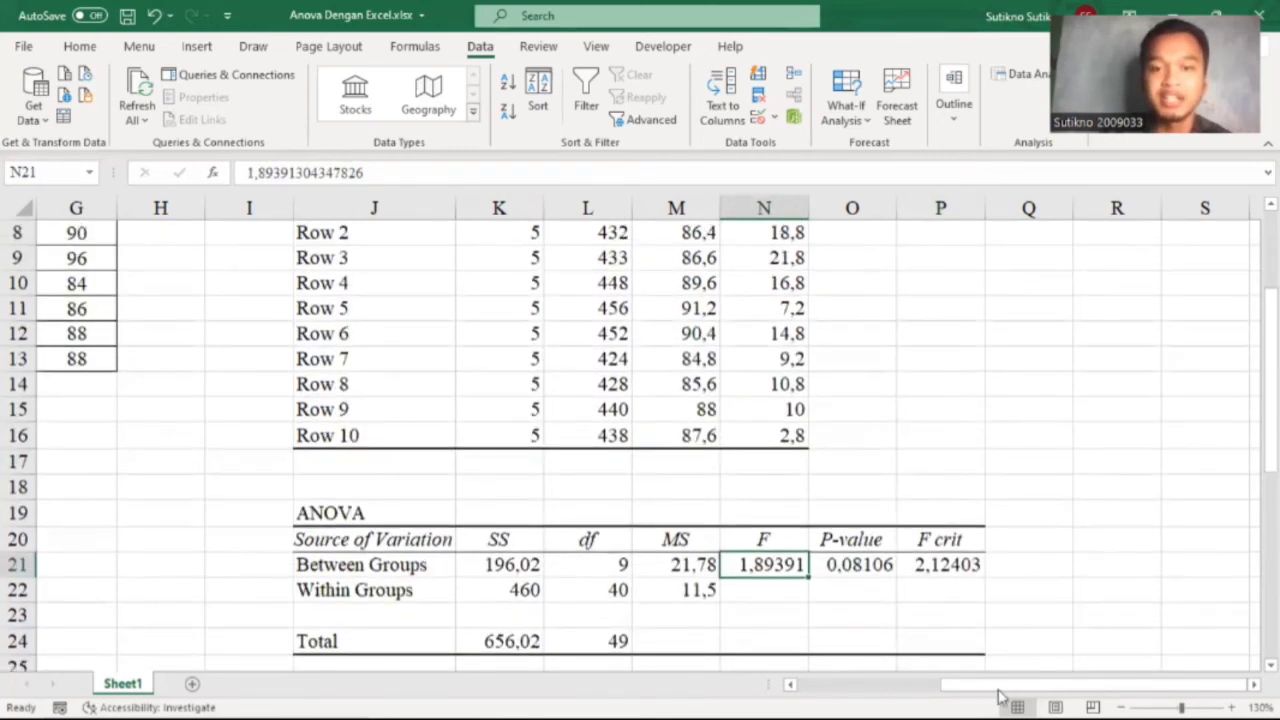
{"action": "scroll", "coordinate": [672, 594], "scroll_direction": "left", "scroll_amount": 3}
{"action": "scroll", "coordinate": [672, 594], "scroll_direction": "up", "scroll_amount": 3}
{"action": "scroll", "coordinate": [672, 594], "scroll_direction": "left", "scroll_amount": 1}
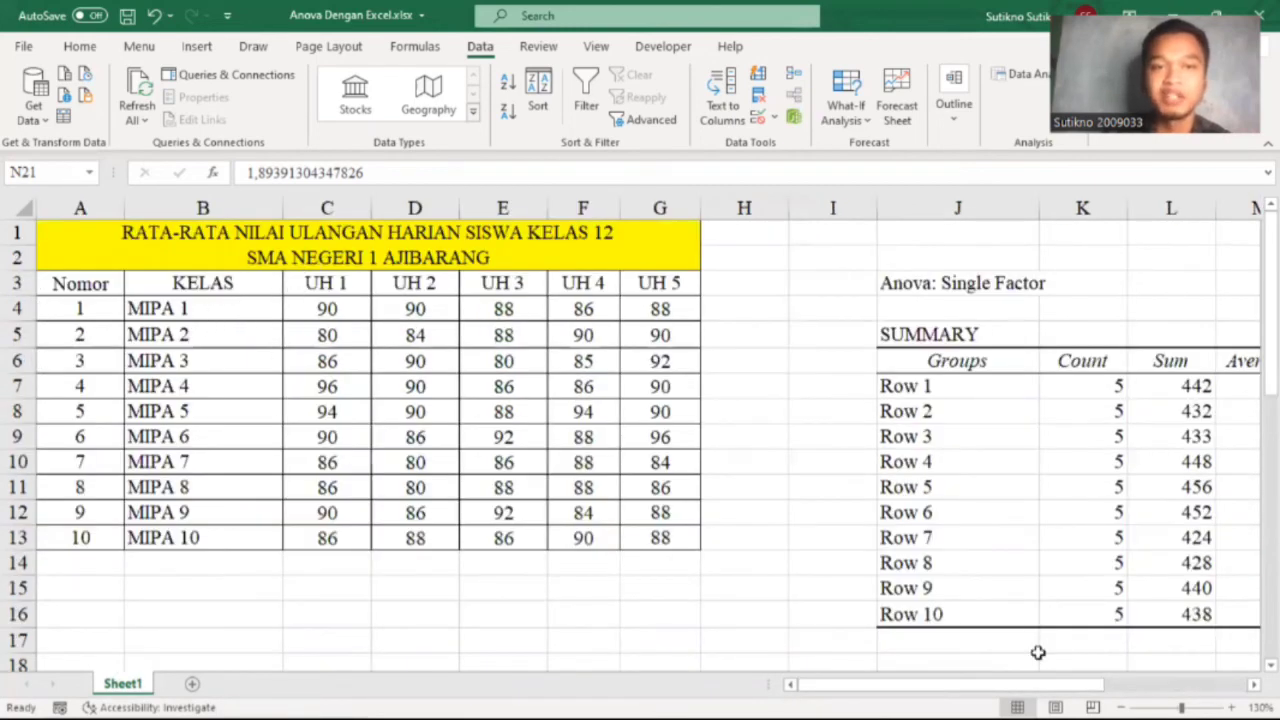
{"action": "left_click_drag", "start_coordinate": [980, 686], "coordinate": [1055, 690]}
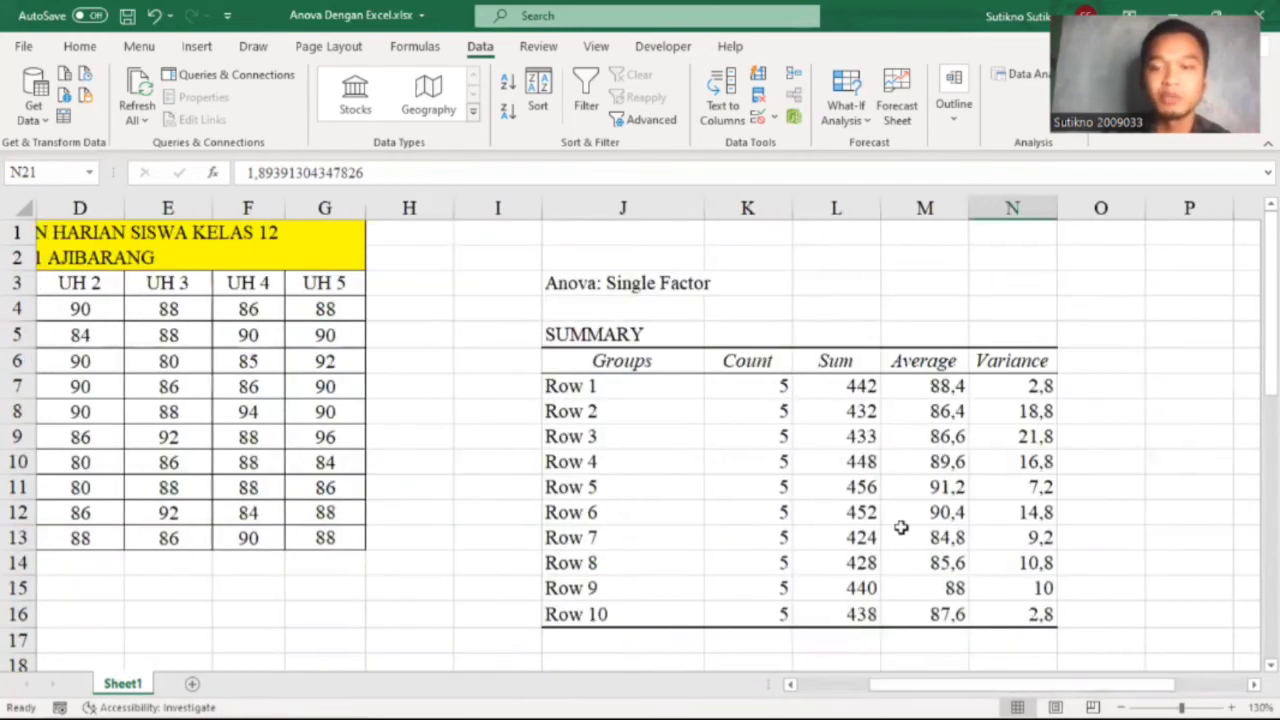
{"action": "scroll", "coordinate": [903, 525], "scroll_direction": "down", "scroll_amount": 5}
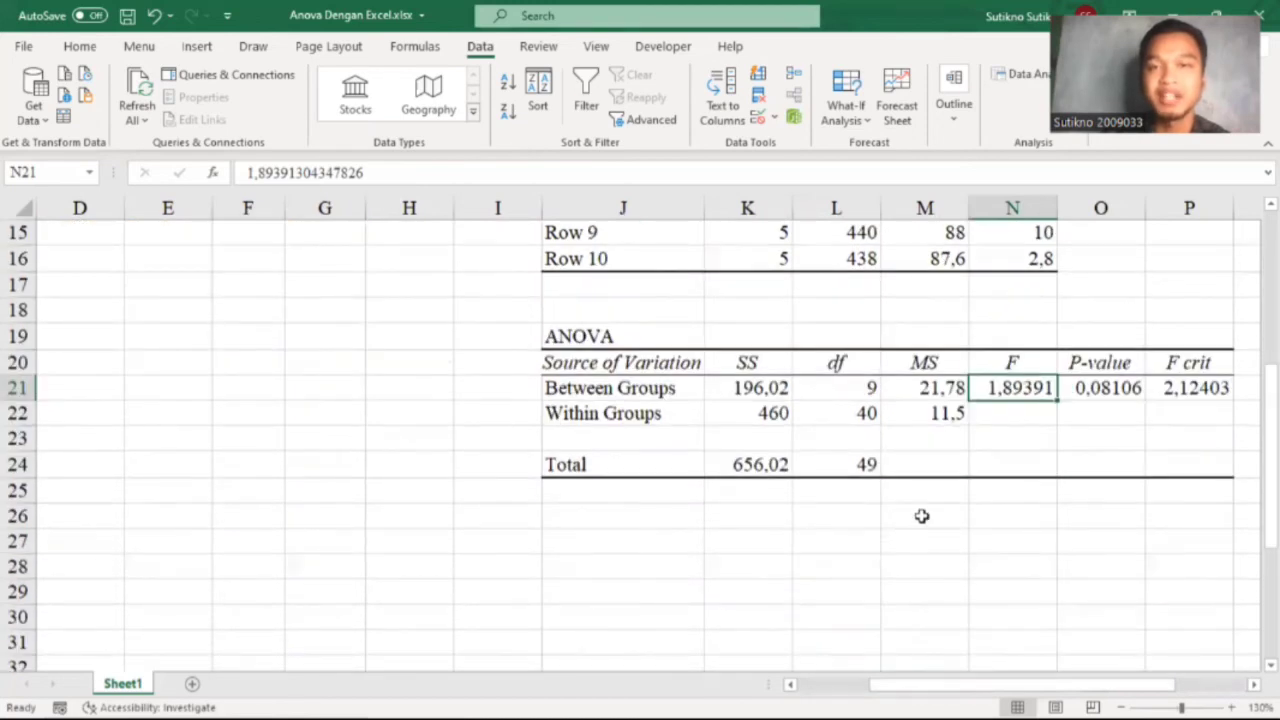
{"action": "left_click", "coordinate": [995, 432]}
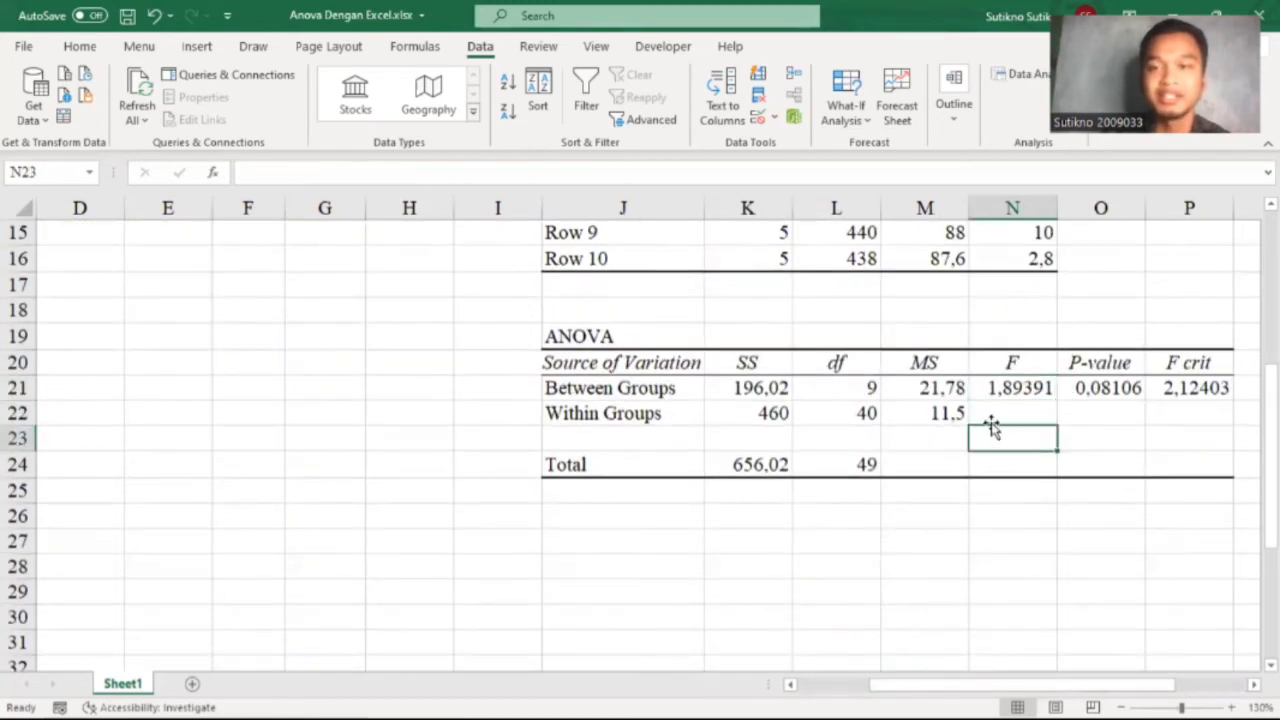
{"action": "left_click", "coordinate": [995, 411]}
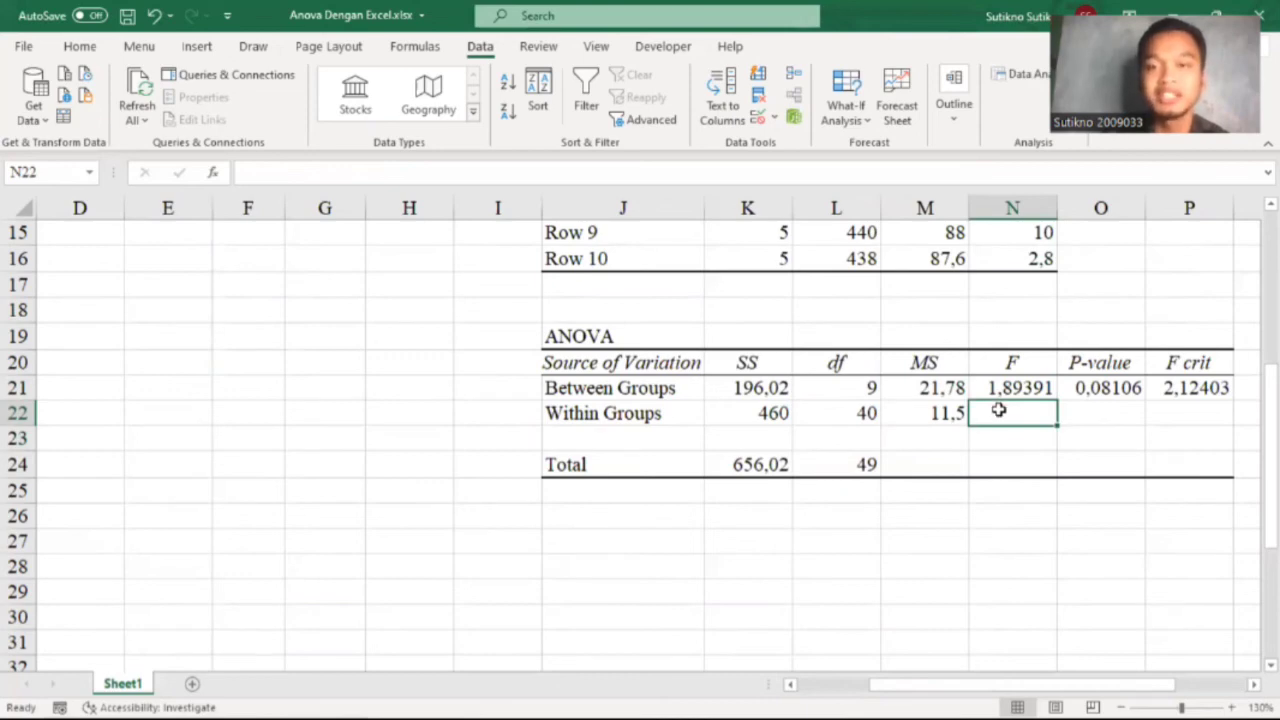
{"action": "left_click_drag", "start_coordinate": [978, 690], "coordinate": [979, 690]}
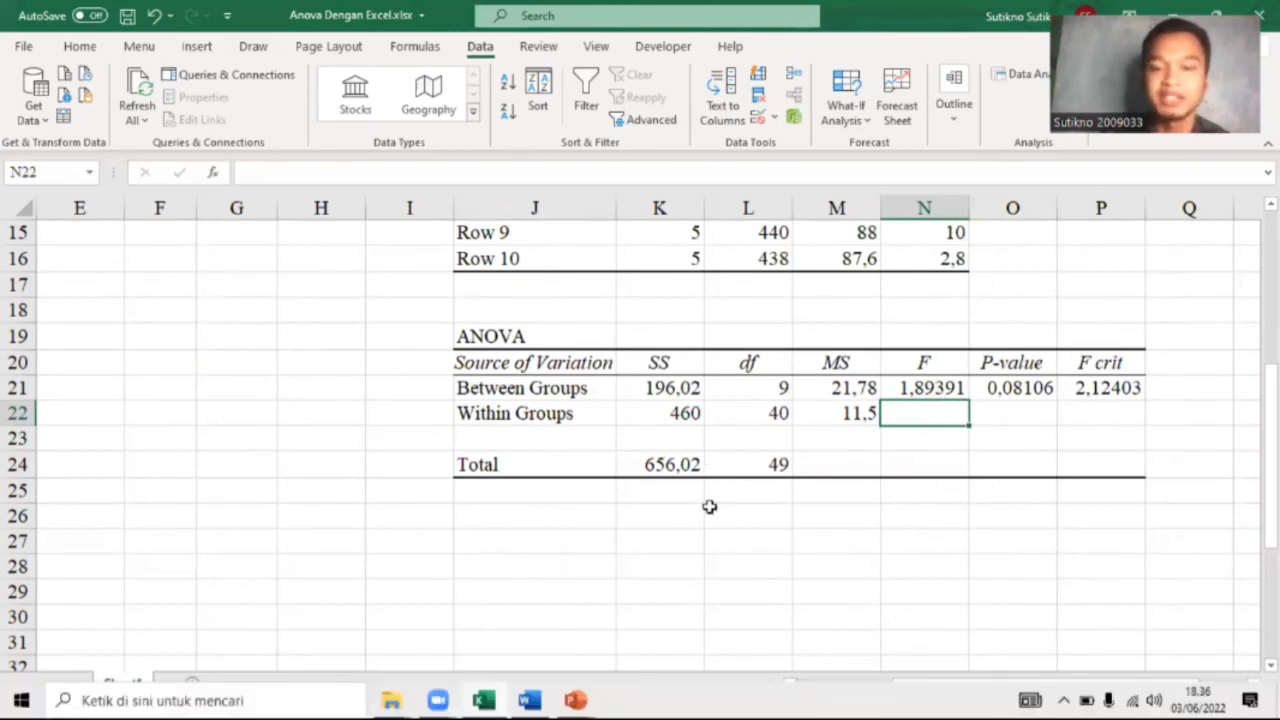
- Switch to the PowerPoint slideshow and advance past the class score table to the H0 and H1 statements on the Hipotesis slide
{"action": "left_click", "coordinate": [575, 700]}
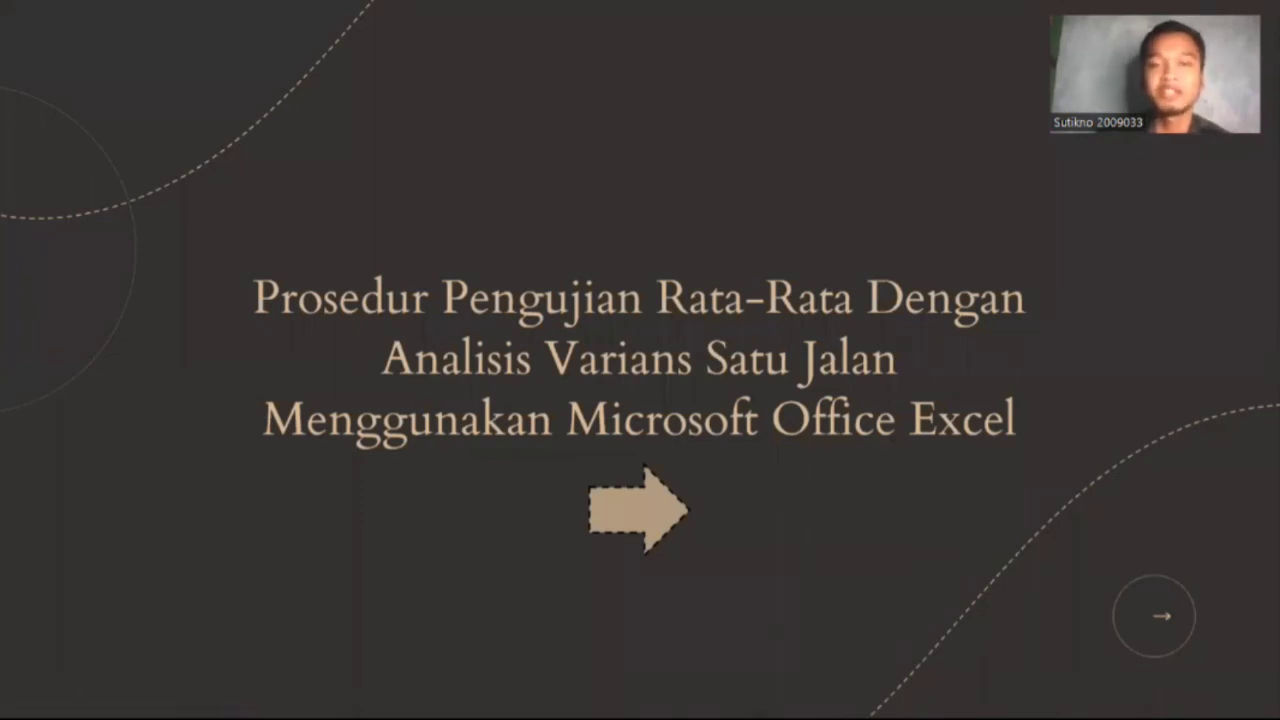
{"action": "key", "text": "Right"}
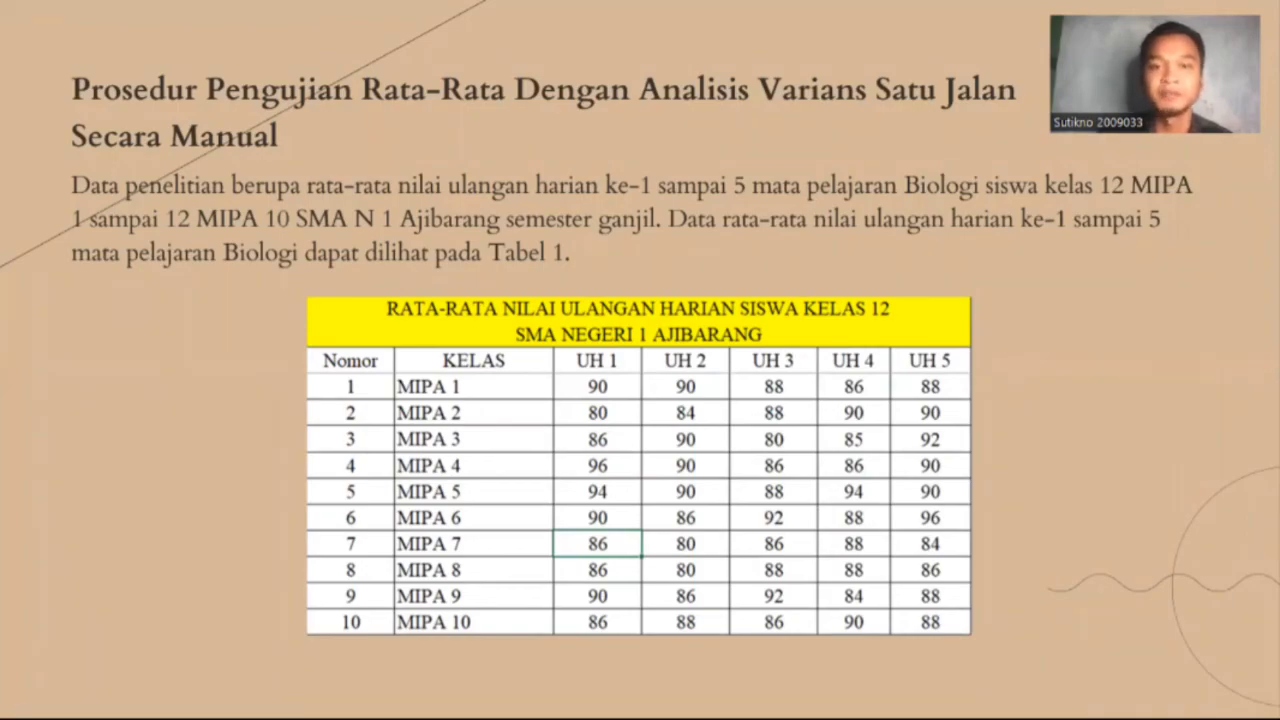
{"action": "key", "text": "Right"}
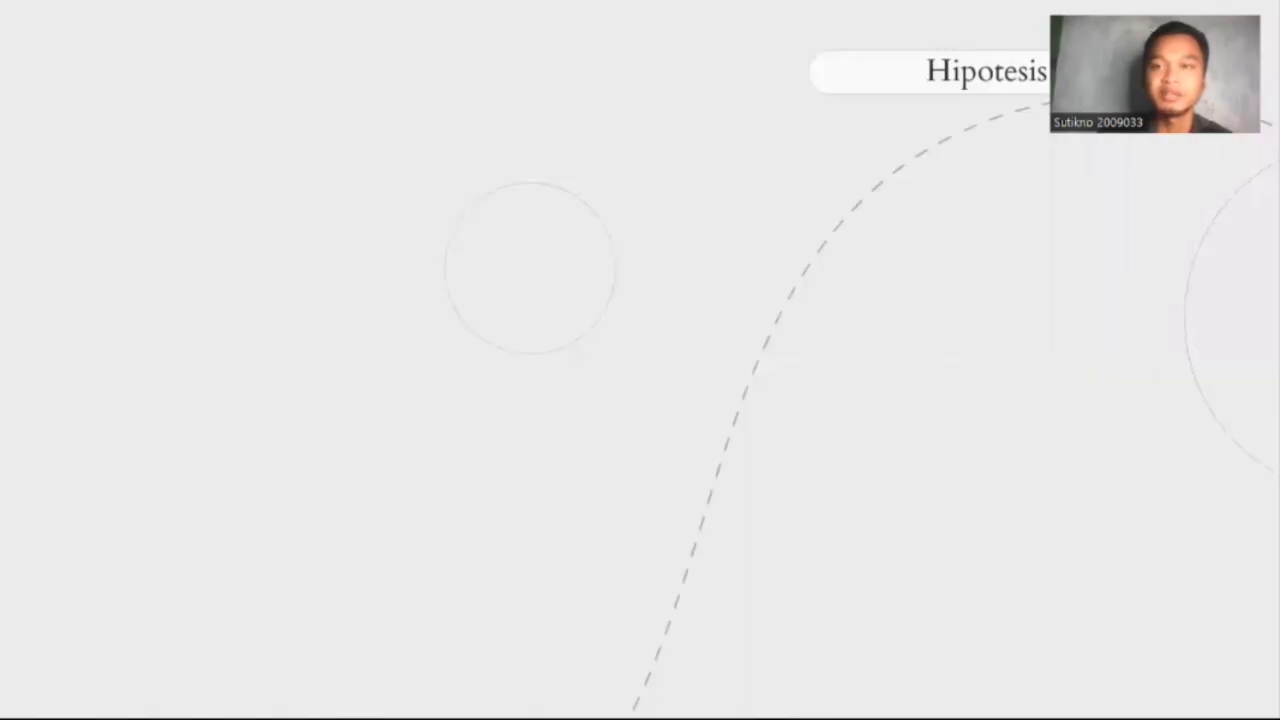
{"action": "key", "text": "Right"}
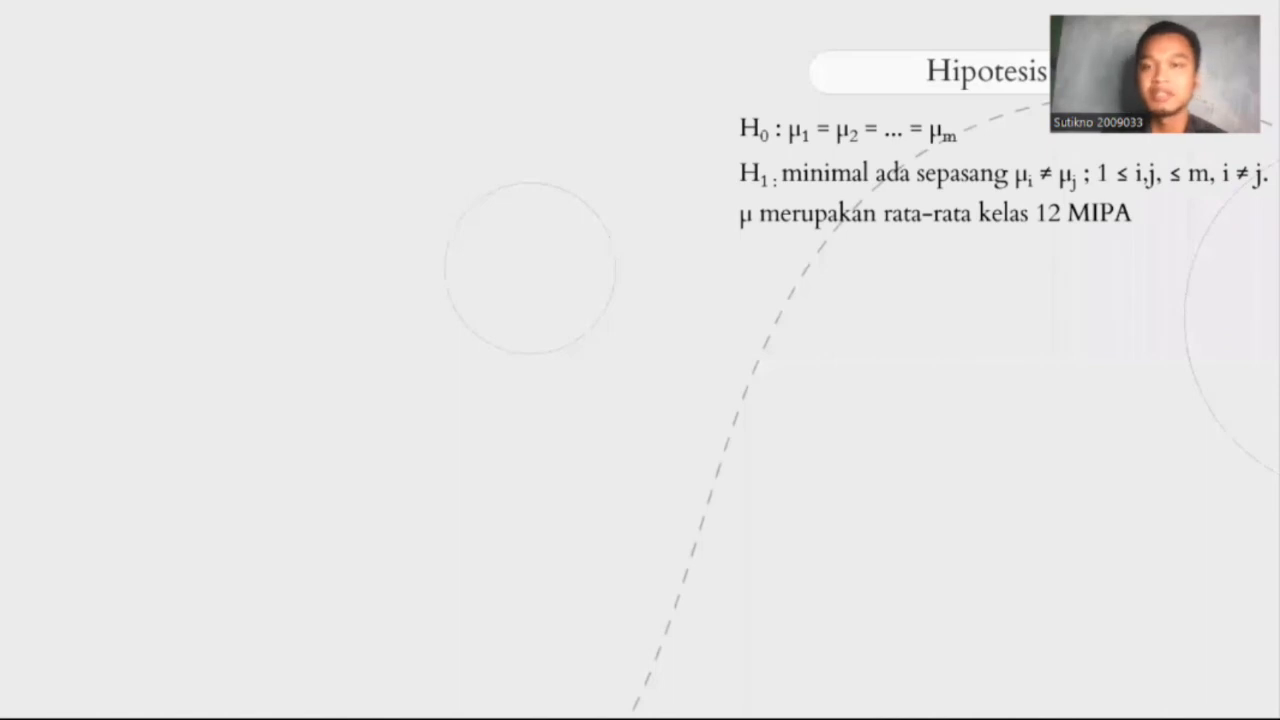